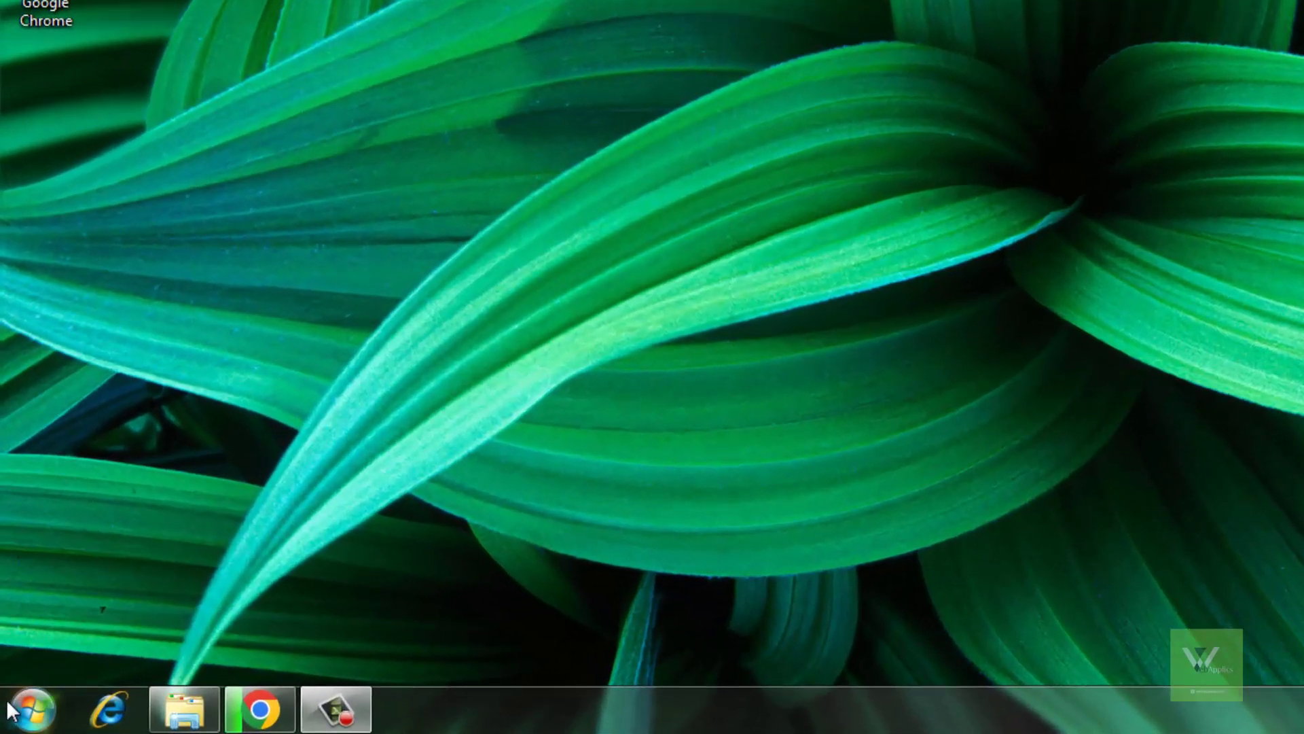
Launch Calculator from the installed Windows accessories.
click(27, 710)
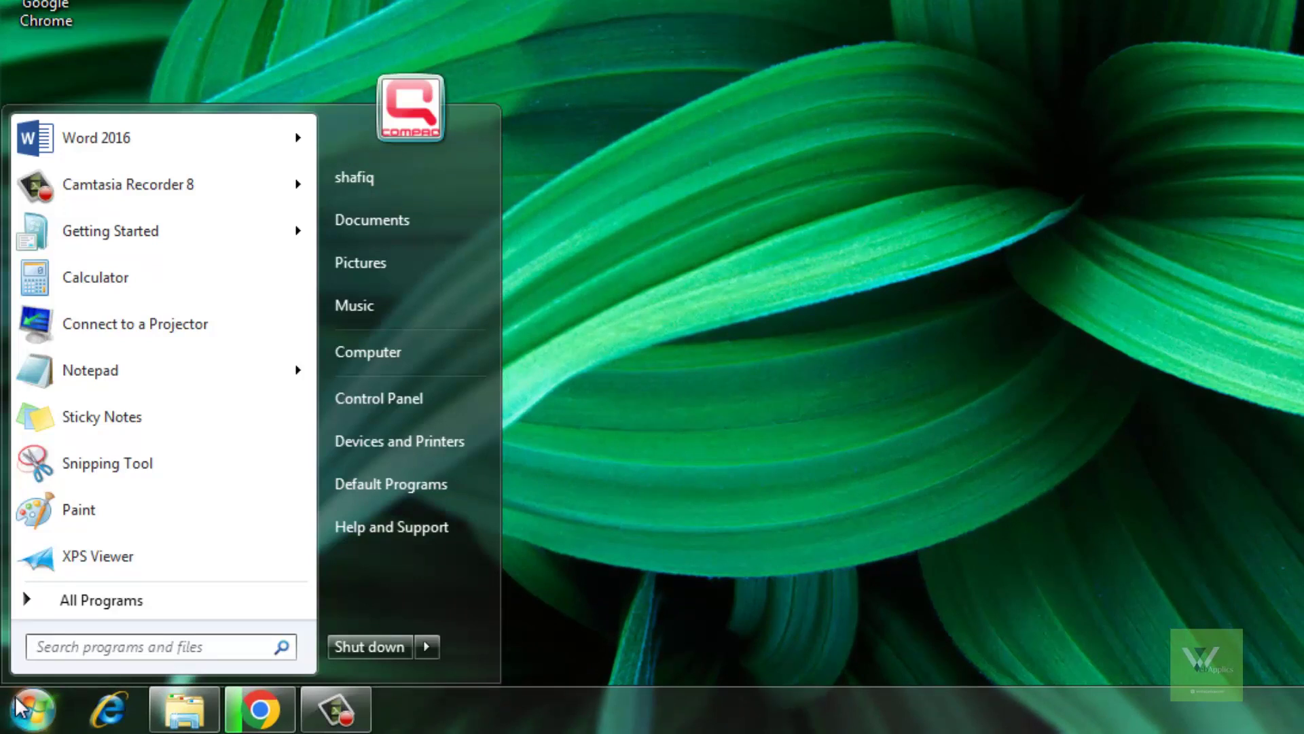
click(74, 591)
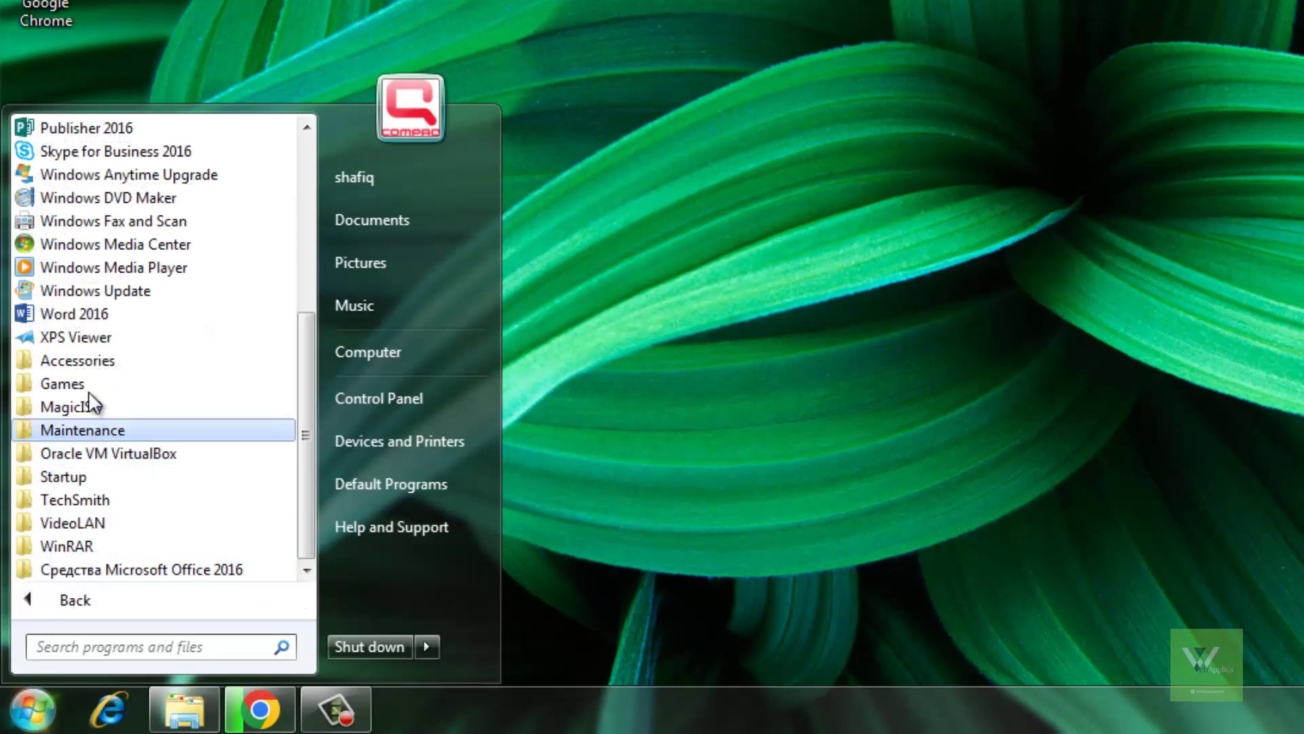
click(95, 359)
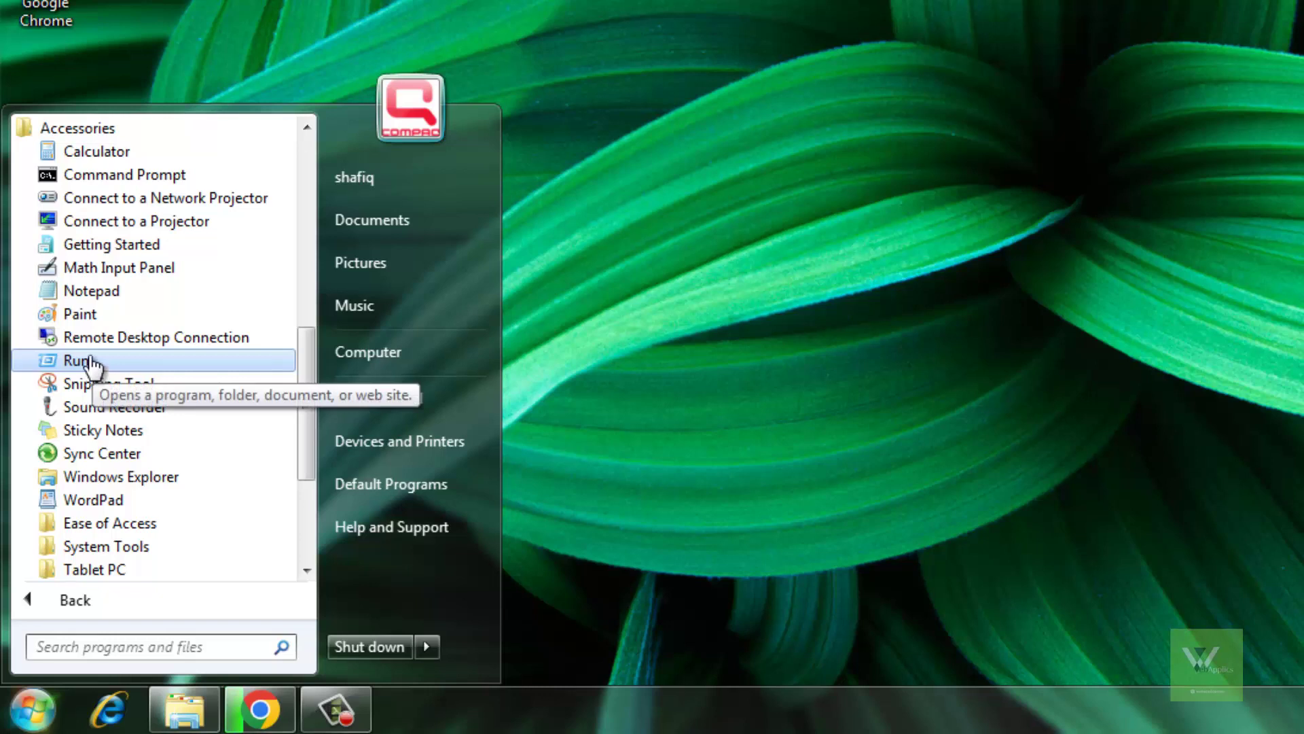
click(94, 150)
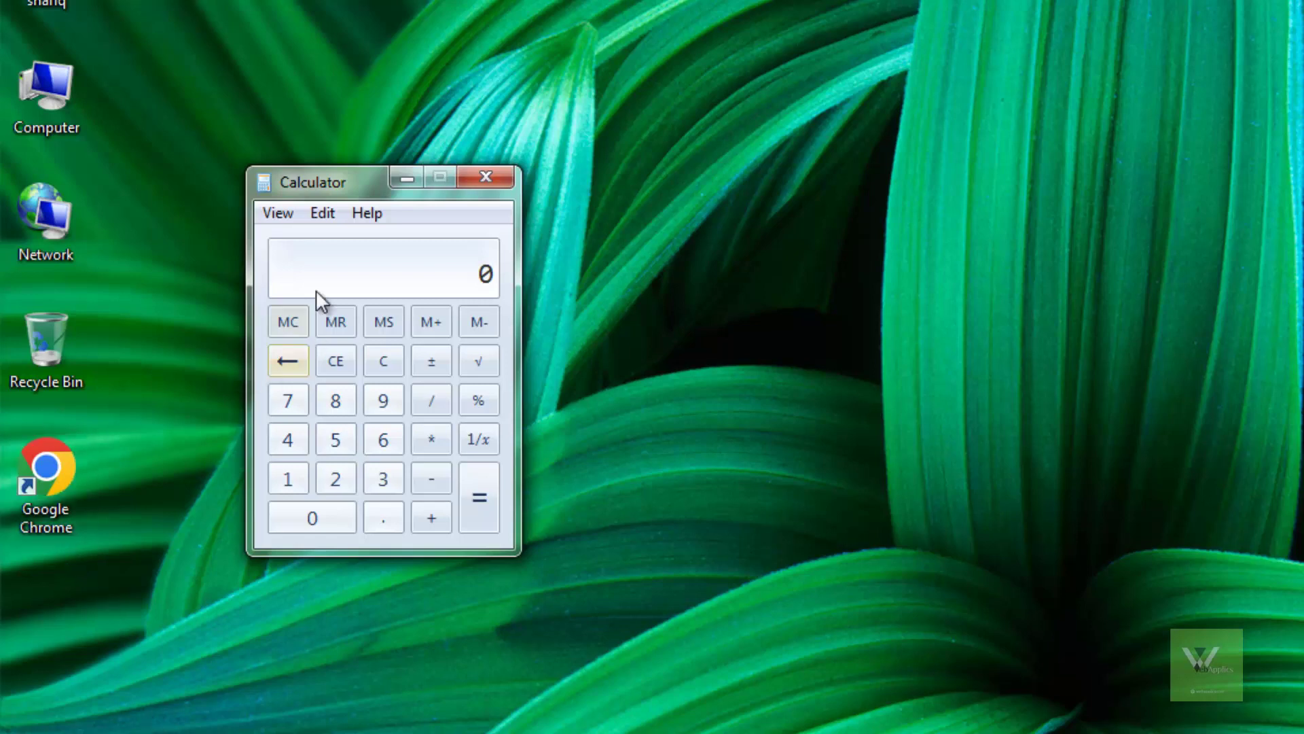
Cycle the calculator through its Scientific, Programmer and Statistics modes and return it to Standard mode.
click(292, 215)
click(304, 272)
click(285, 213)
click(299, 295)
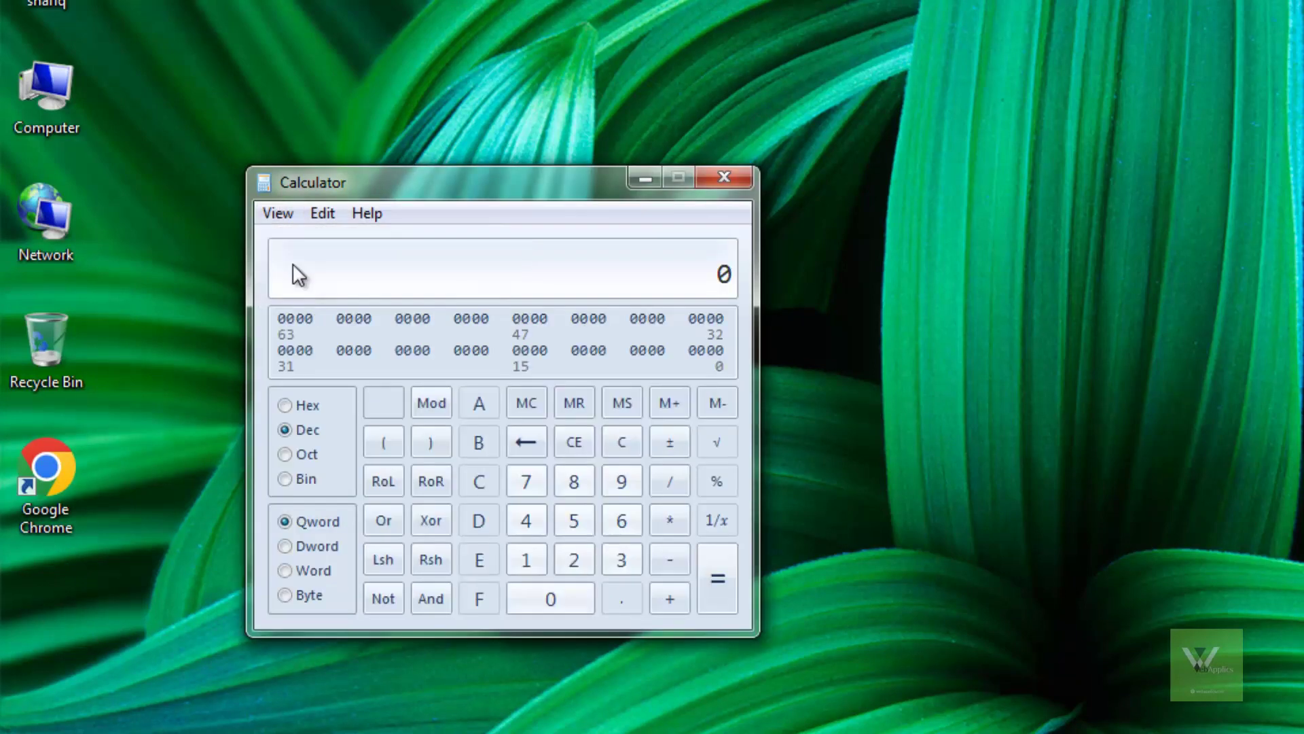
click(279, 213)
click(301, 319)
click(279, 214)
click(291, 242)
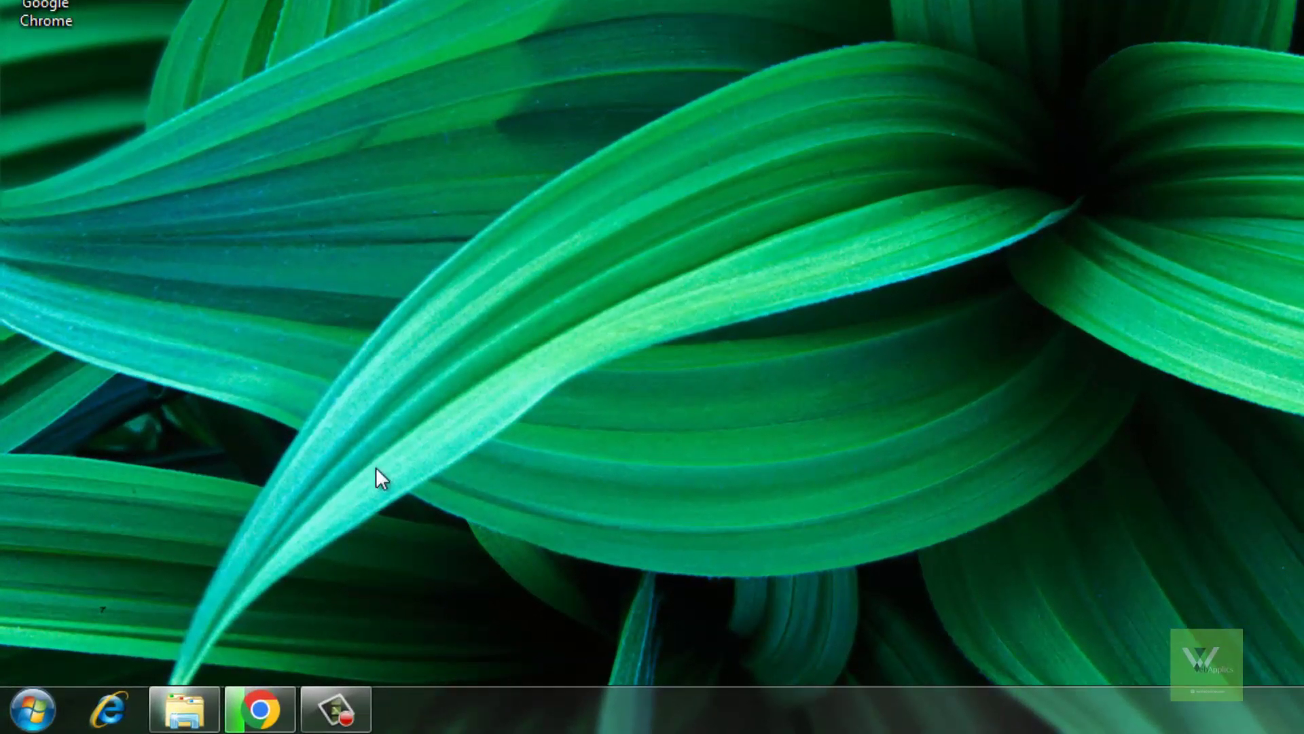
Launch Notepad from the installed Windows accessories.
click(33, 710)
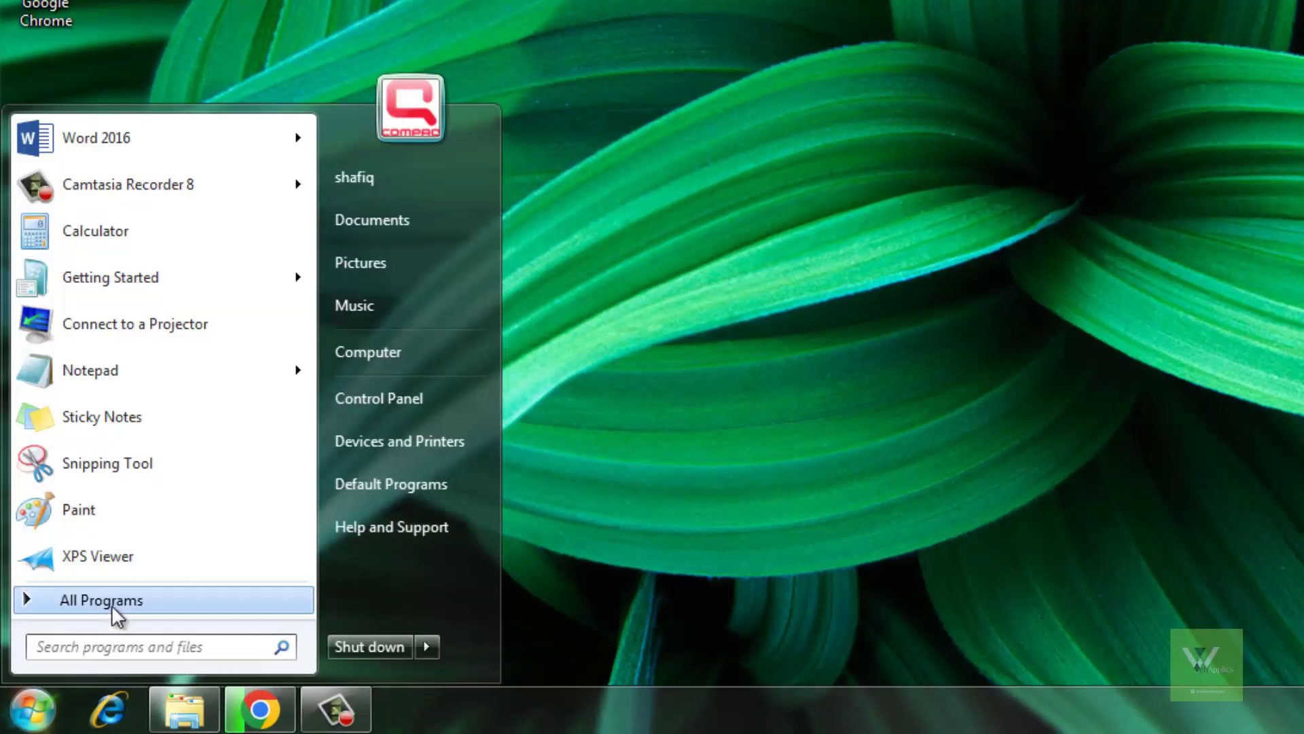
click(112, 604)
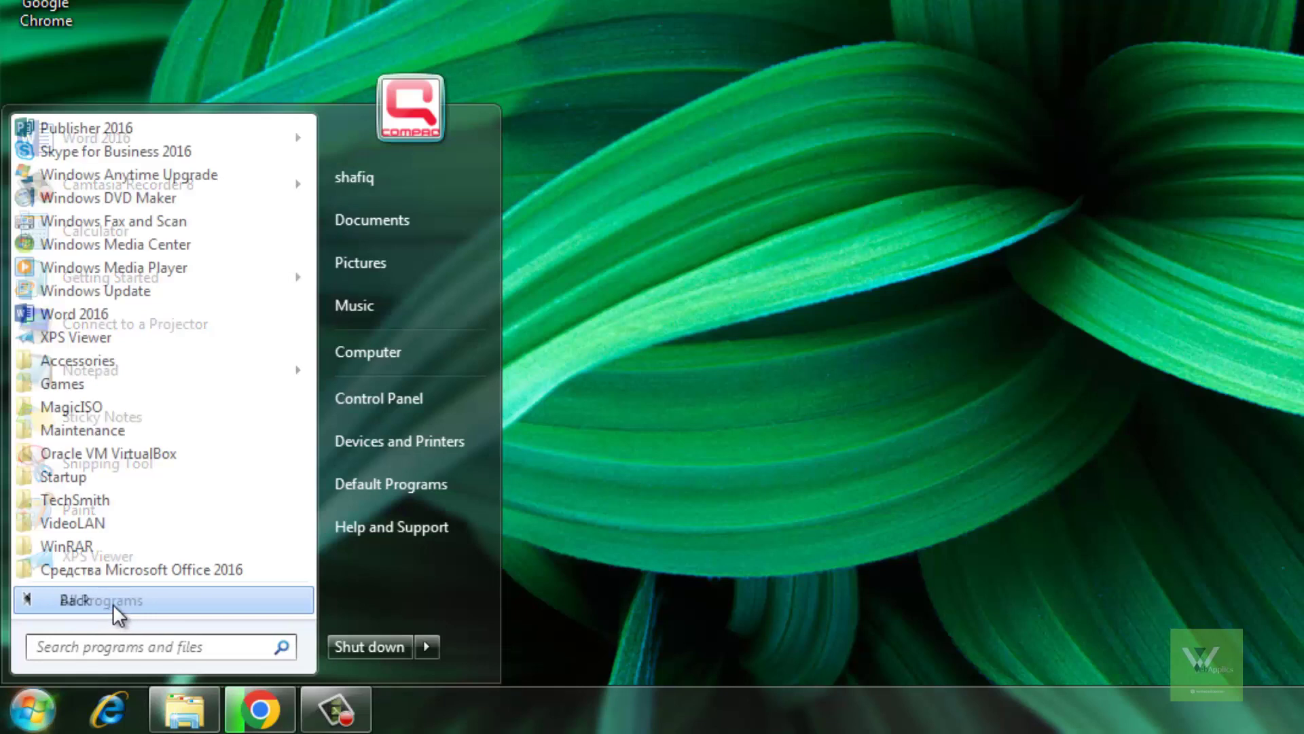
click(136, 363)
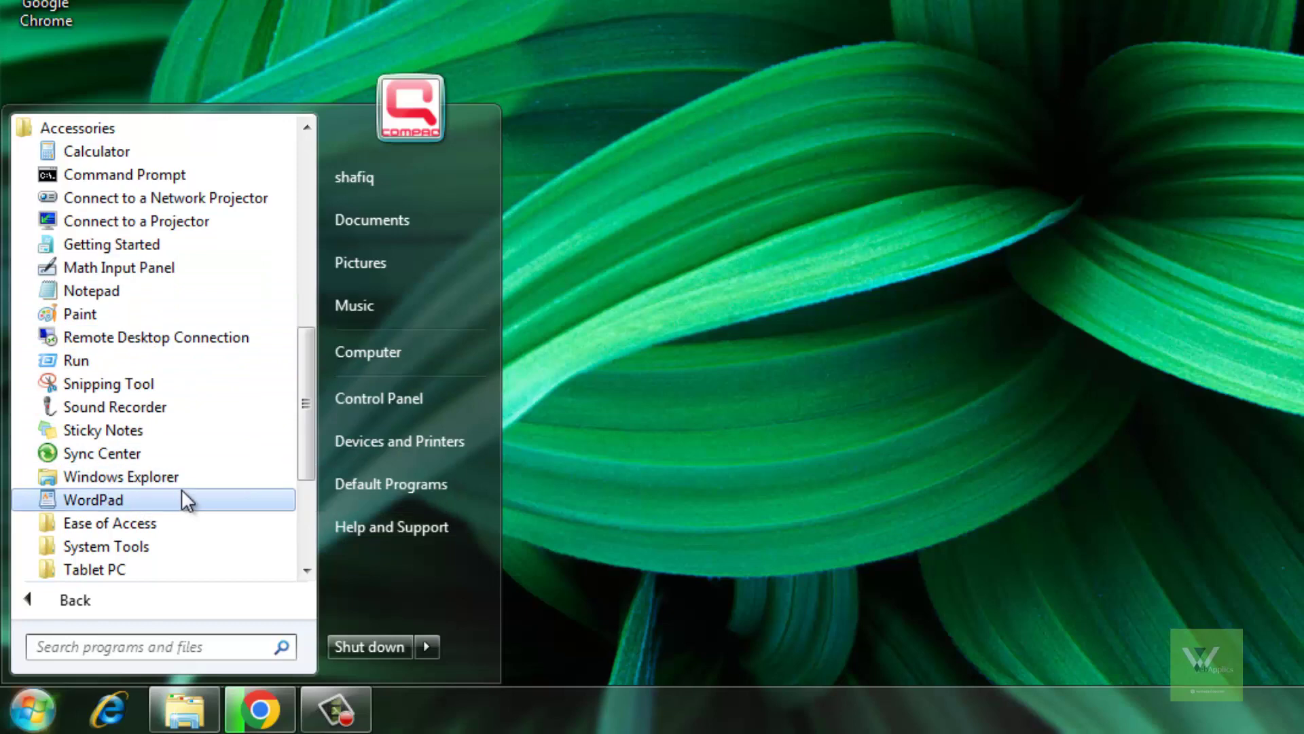
click(129, 285)
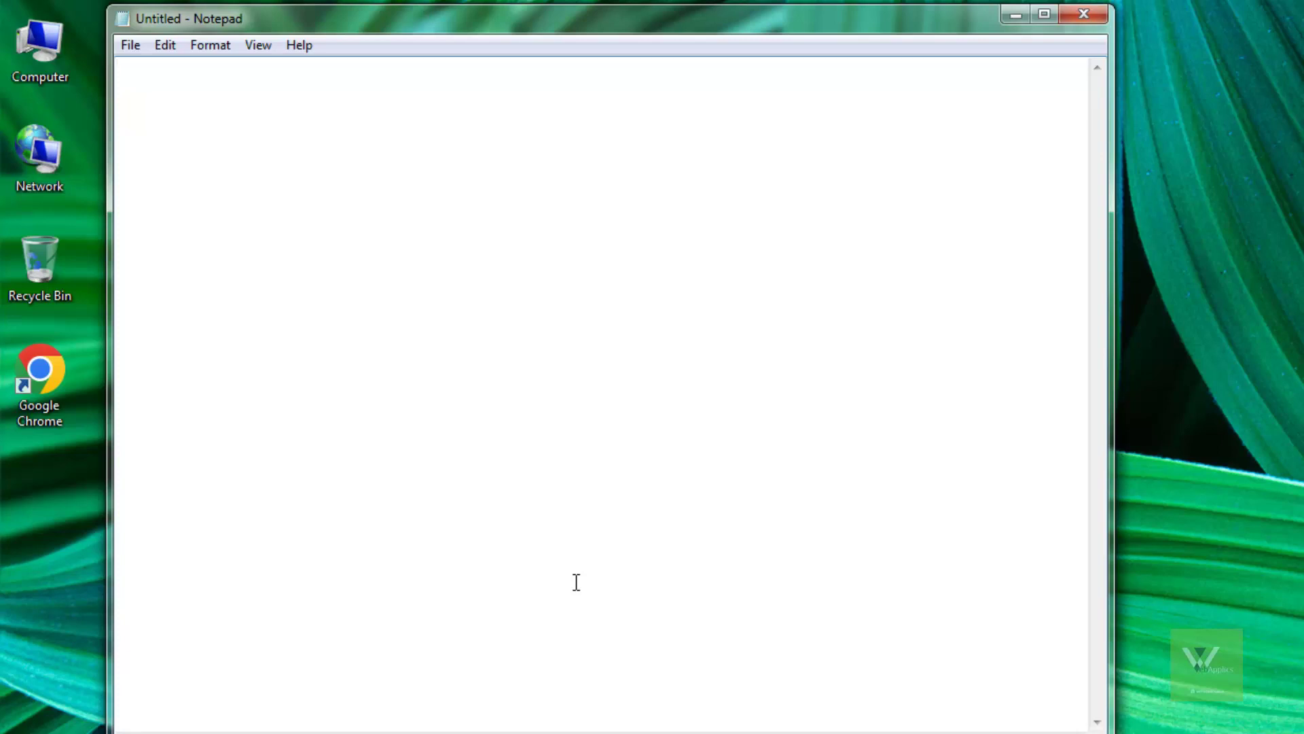
Save a note reading "hello" to the desktop under the file name hello and close Notepad.
text(hello)
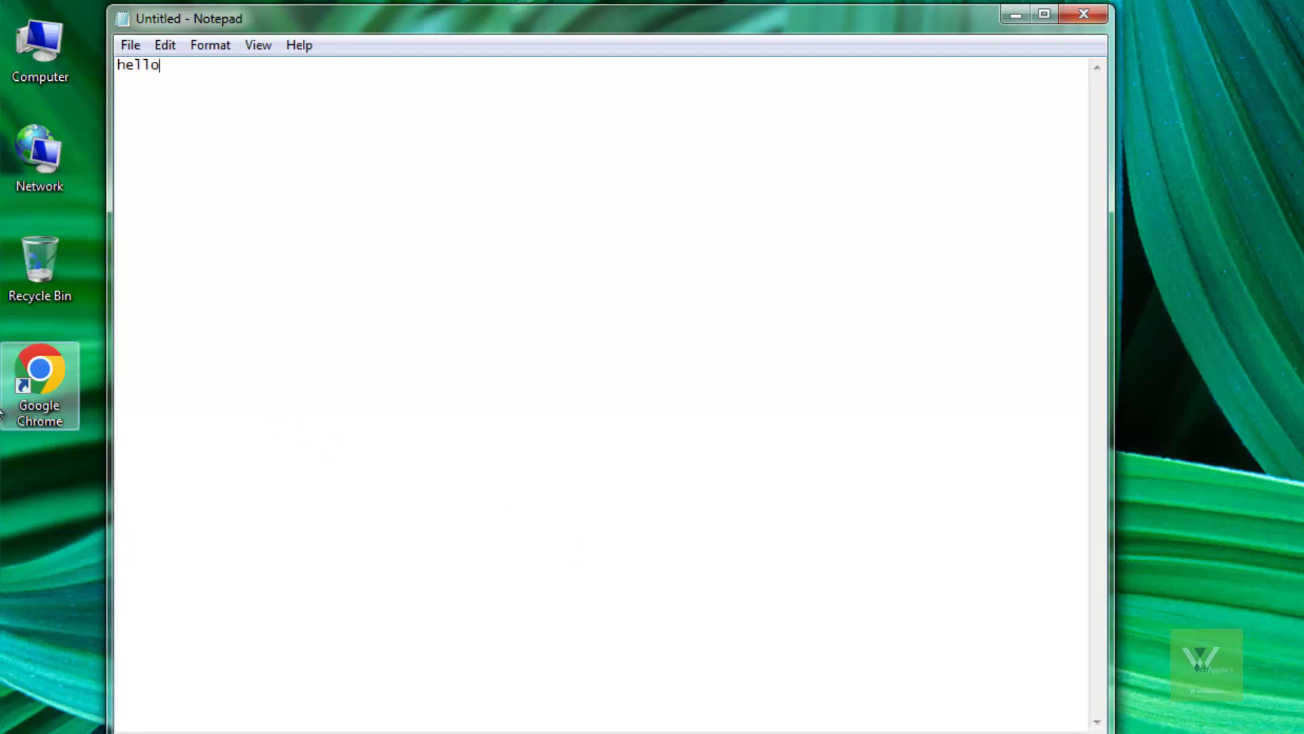
click(130, 45)
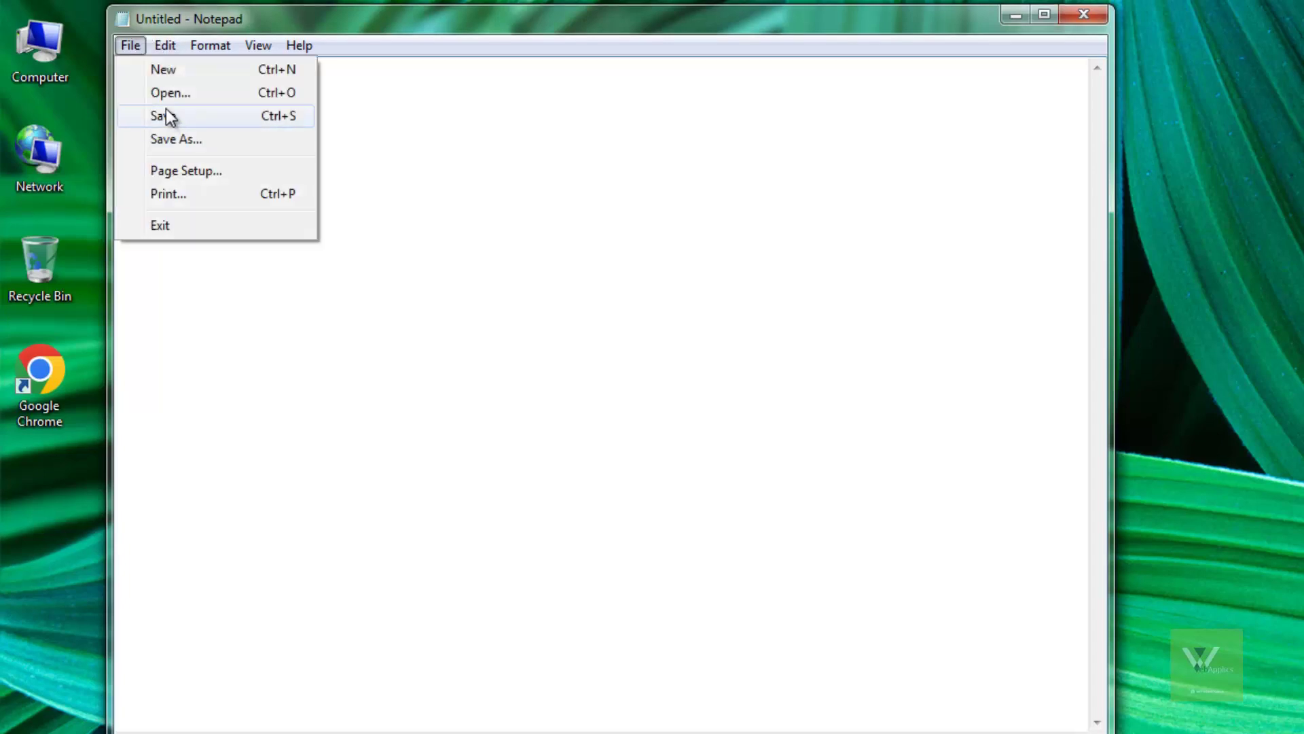
click(166, 113)
text(hello)
click(932, 654)
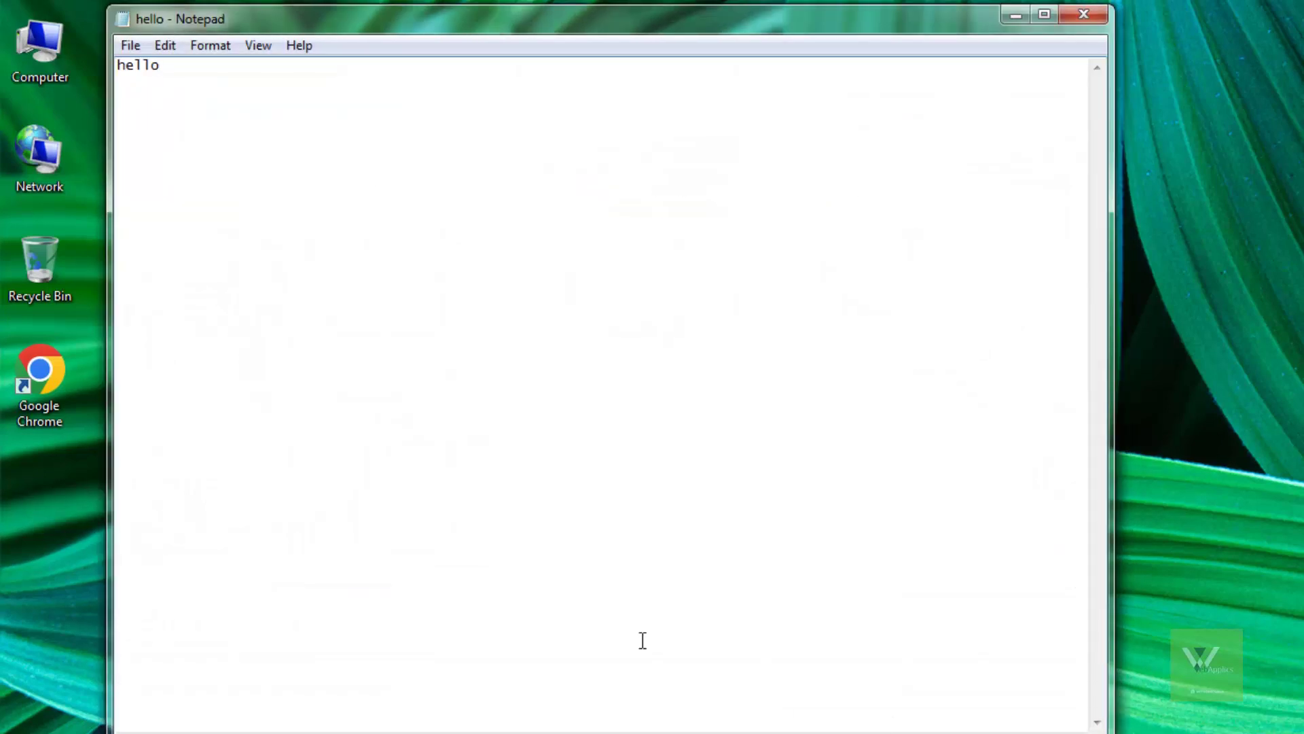
click(1096, 17)
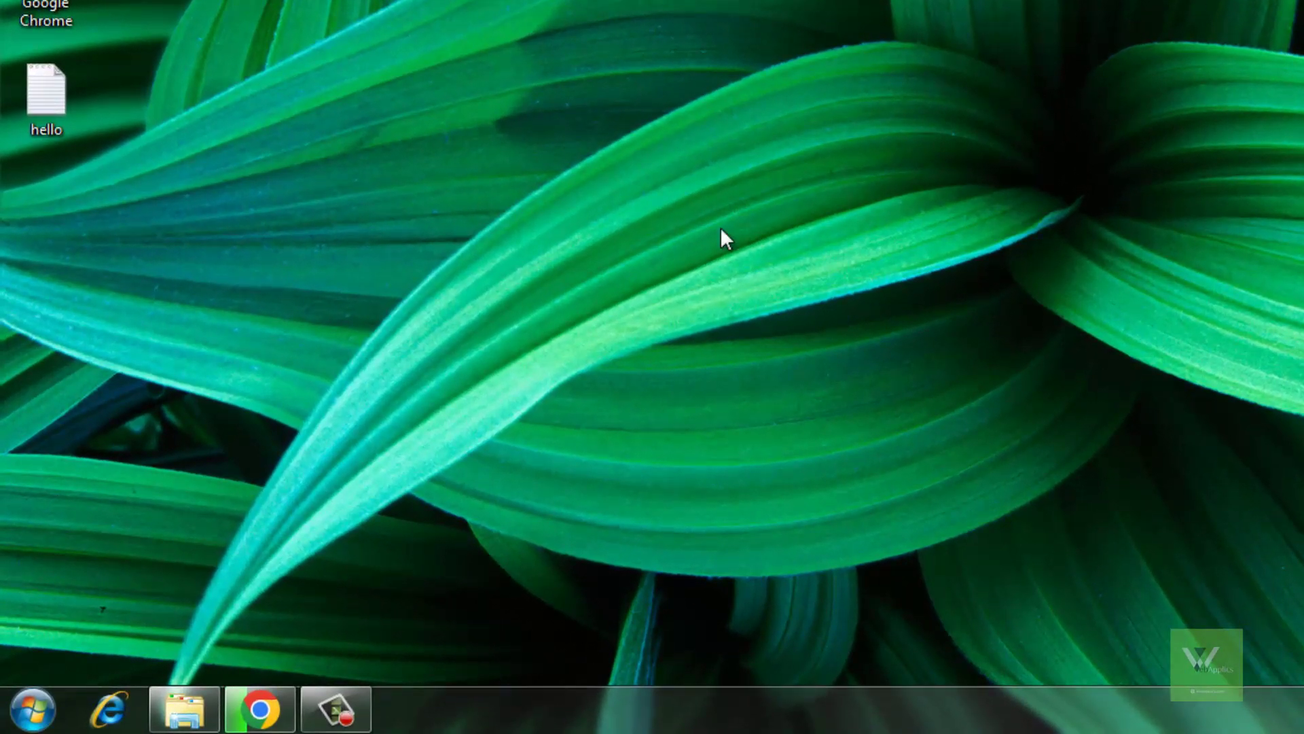
Launch Paint from the installed Windows accessories.
click(41, 712)
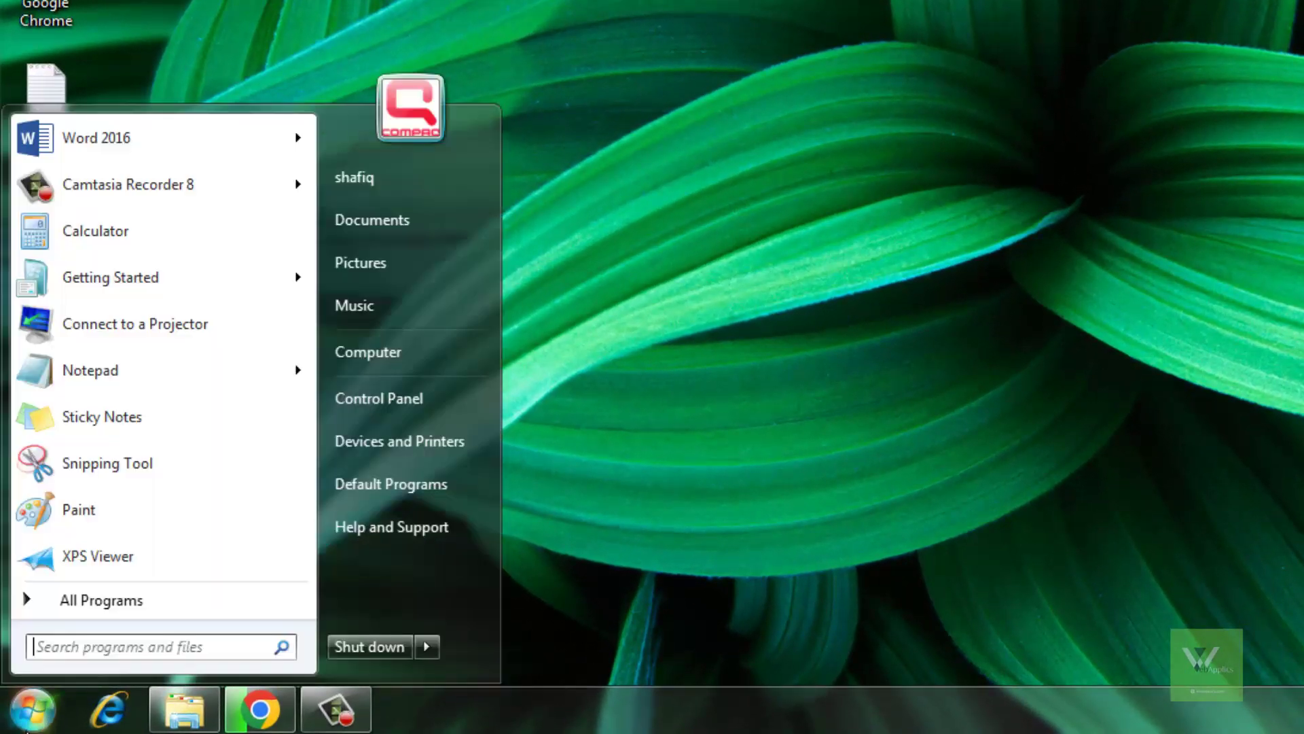
click(110, 602)
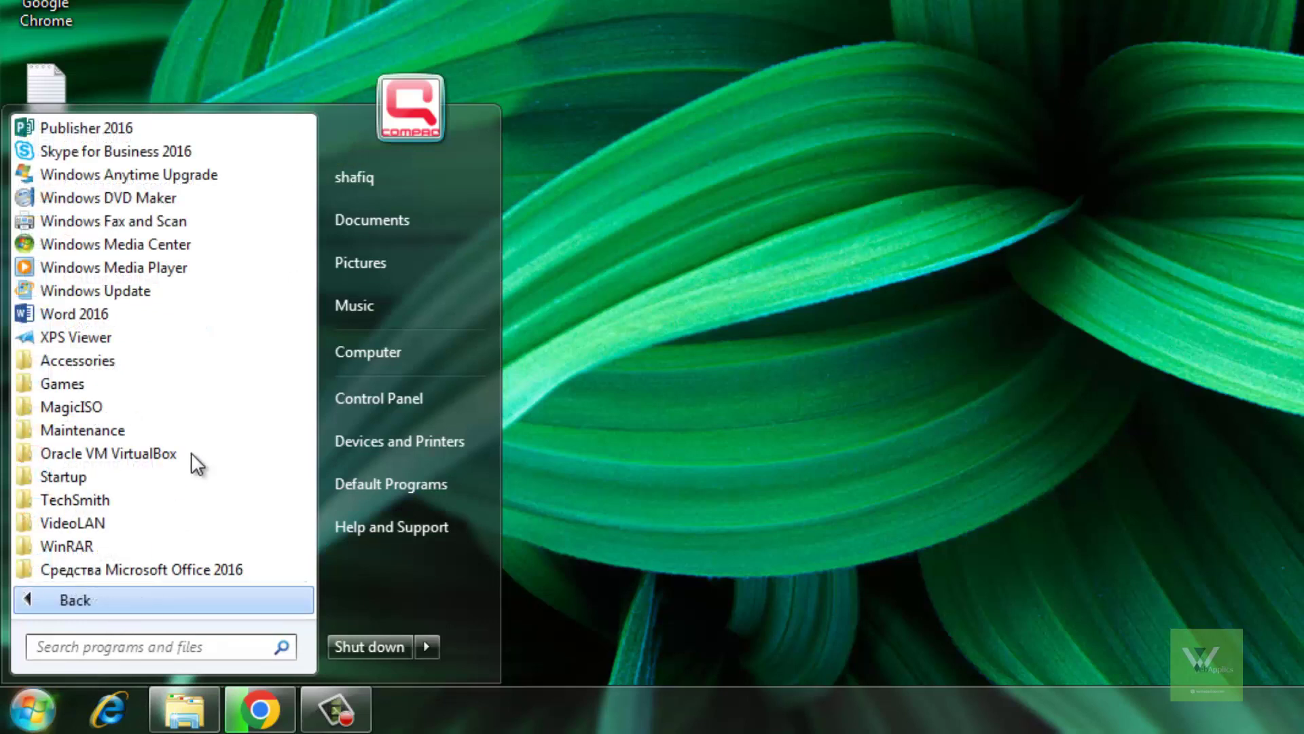
click(137, 362)
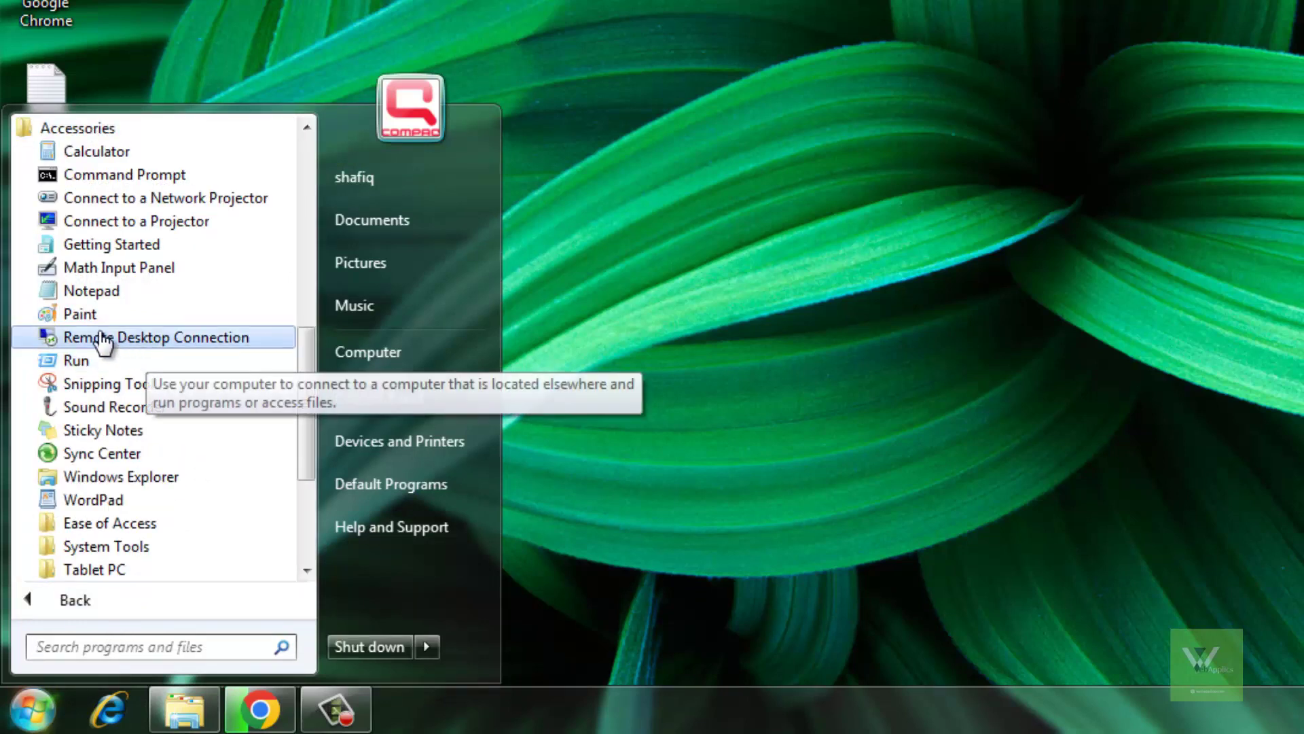
click(71, 314)
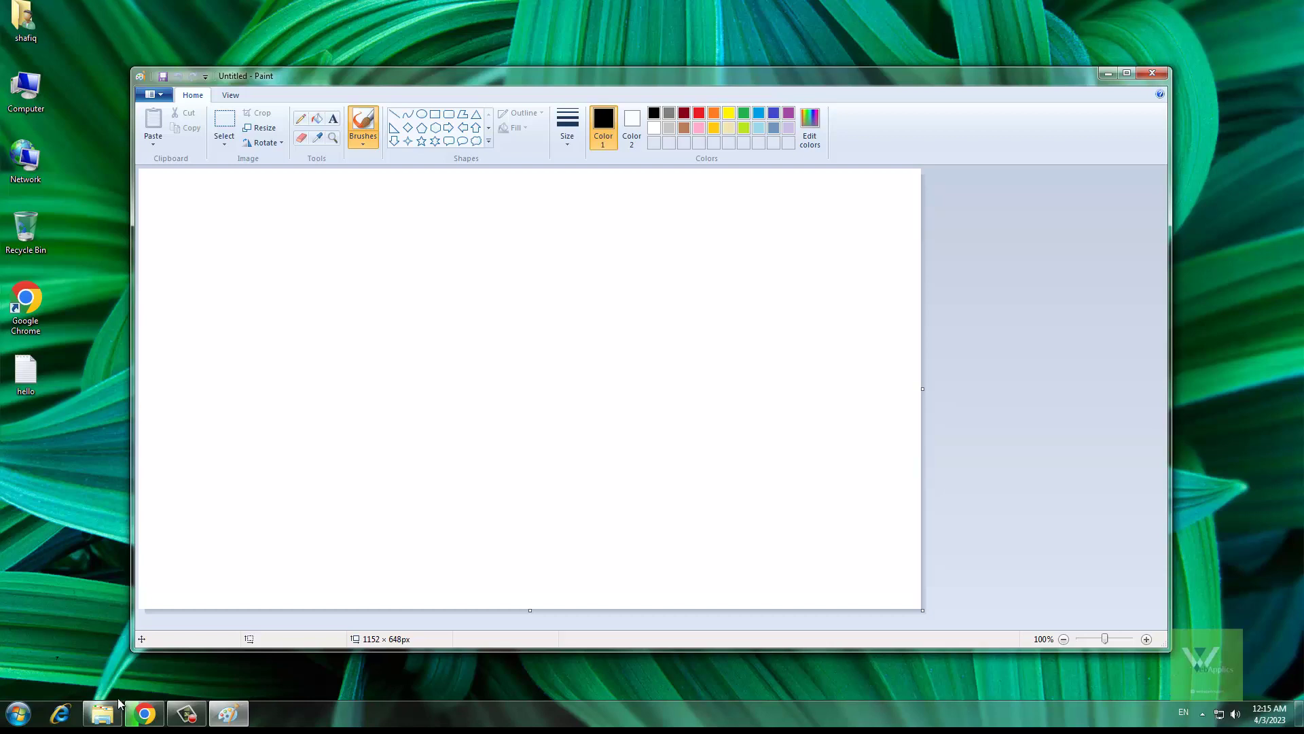
Open the Chrysanthemum image from the Sample Pictures folder in Paint.
click(153, 94)
click(175, 143)
click(585, 319)
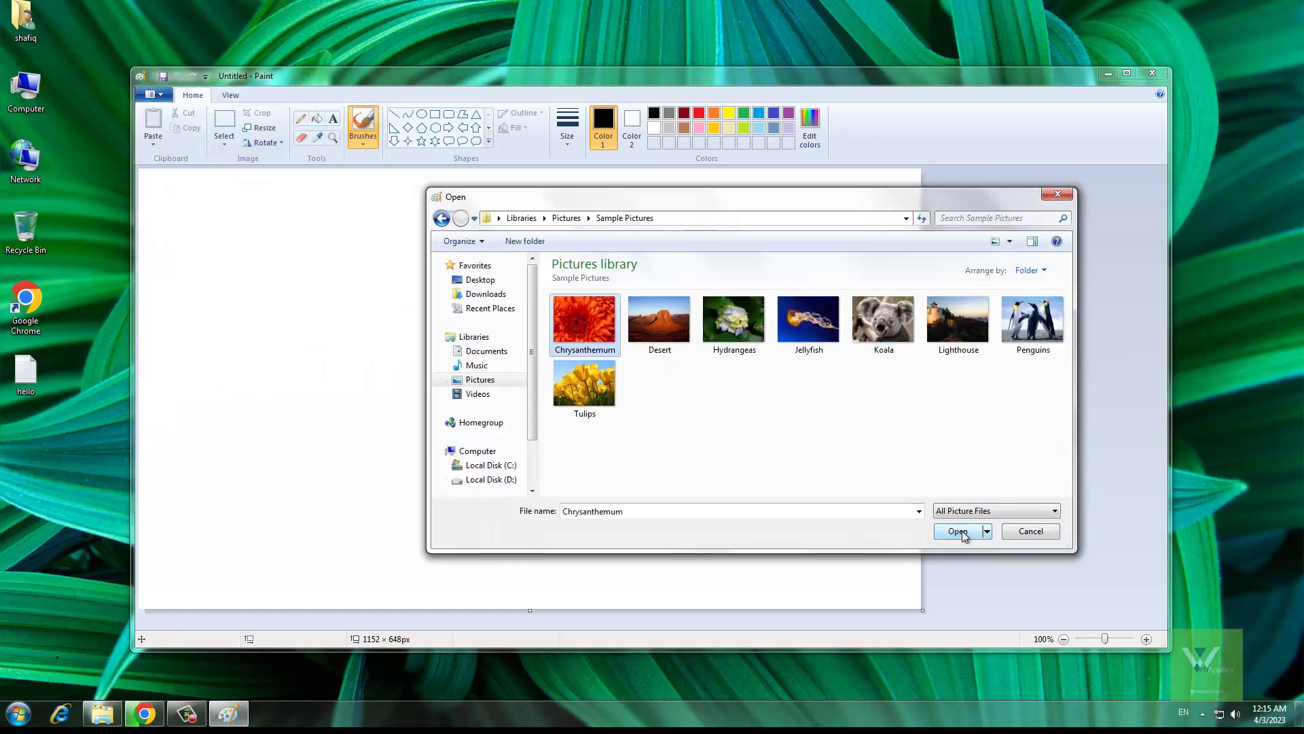
click(958, 530)
Add the text "My Message" near the upper-left part of the flower picture and set its font size to 48.
click(333, 119)
click(292, 209)
text(My Message)
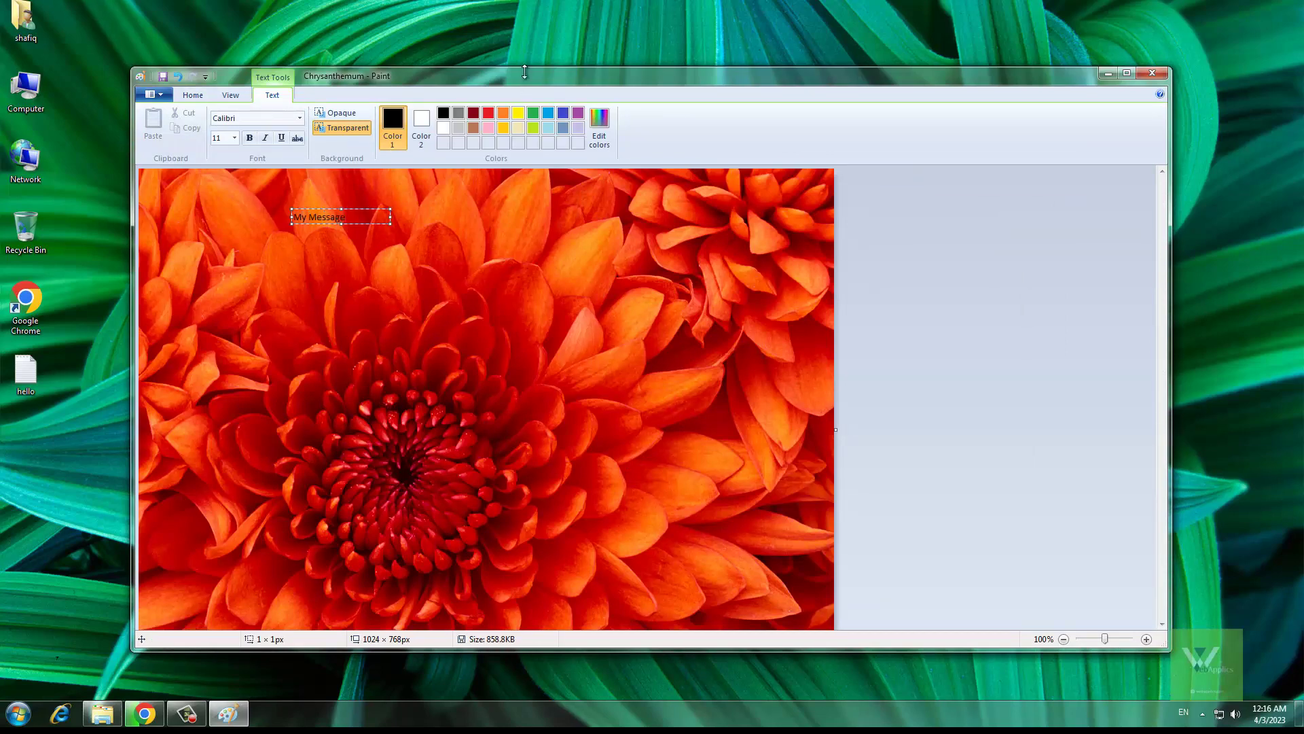
click(234, 138)
click(217, 314)
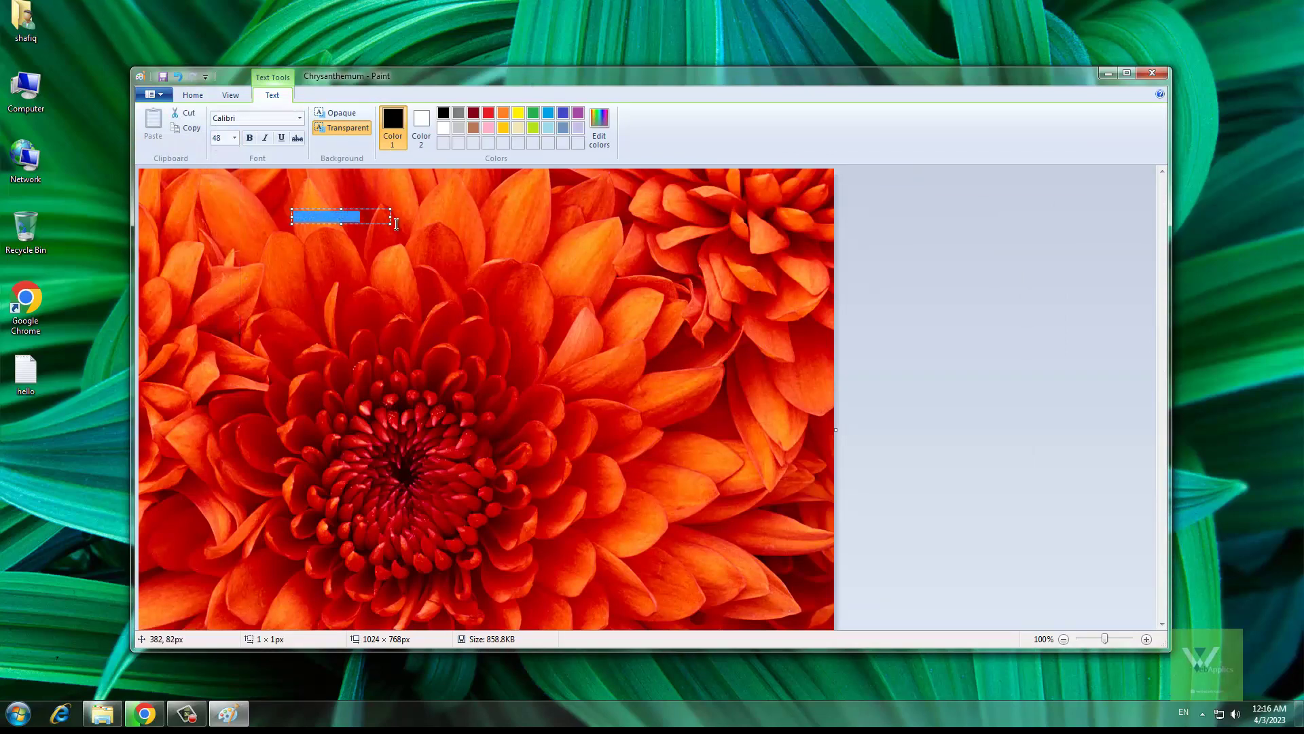
click(670, 343)
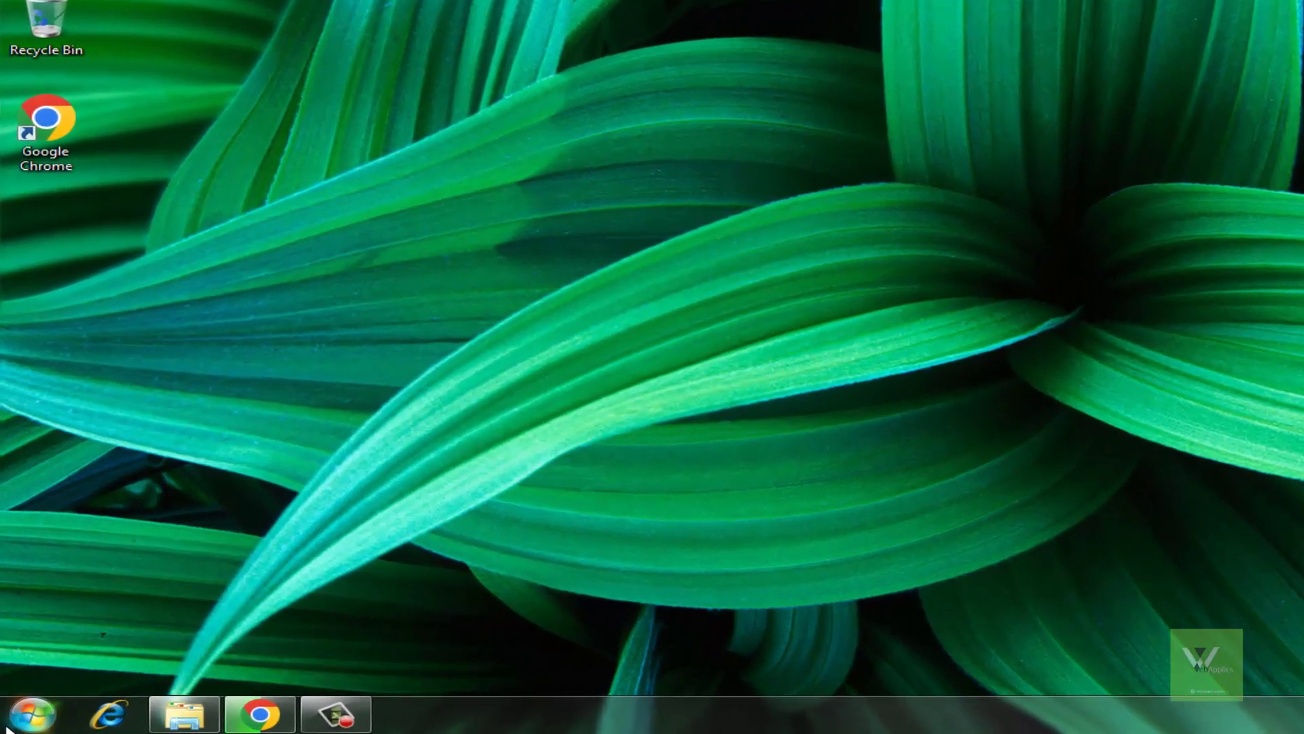
Launch Magnifier from the Ease of Access tools in the Windows accessories.
click(5, 730)
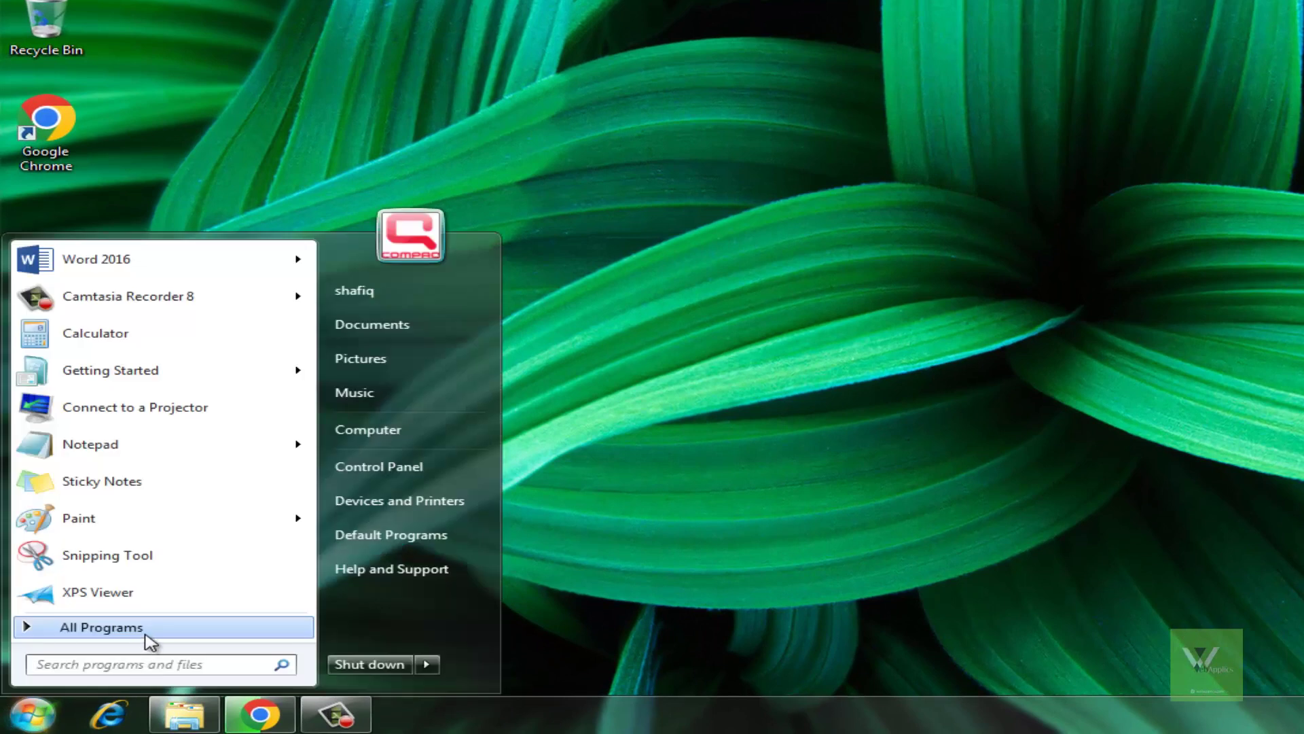
click(150, 634)
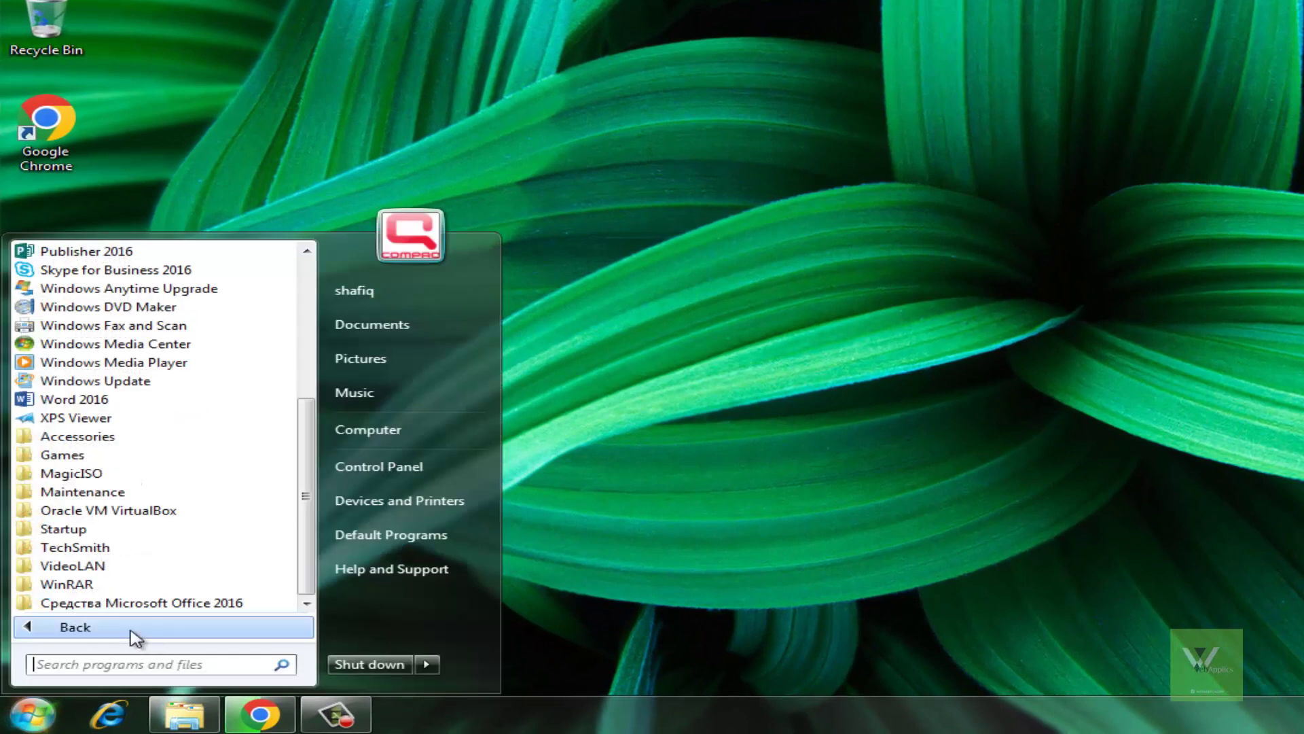
click(129, 438)
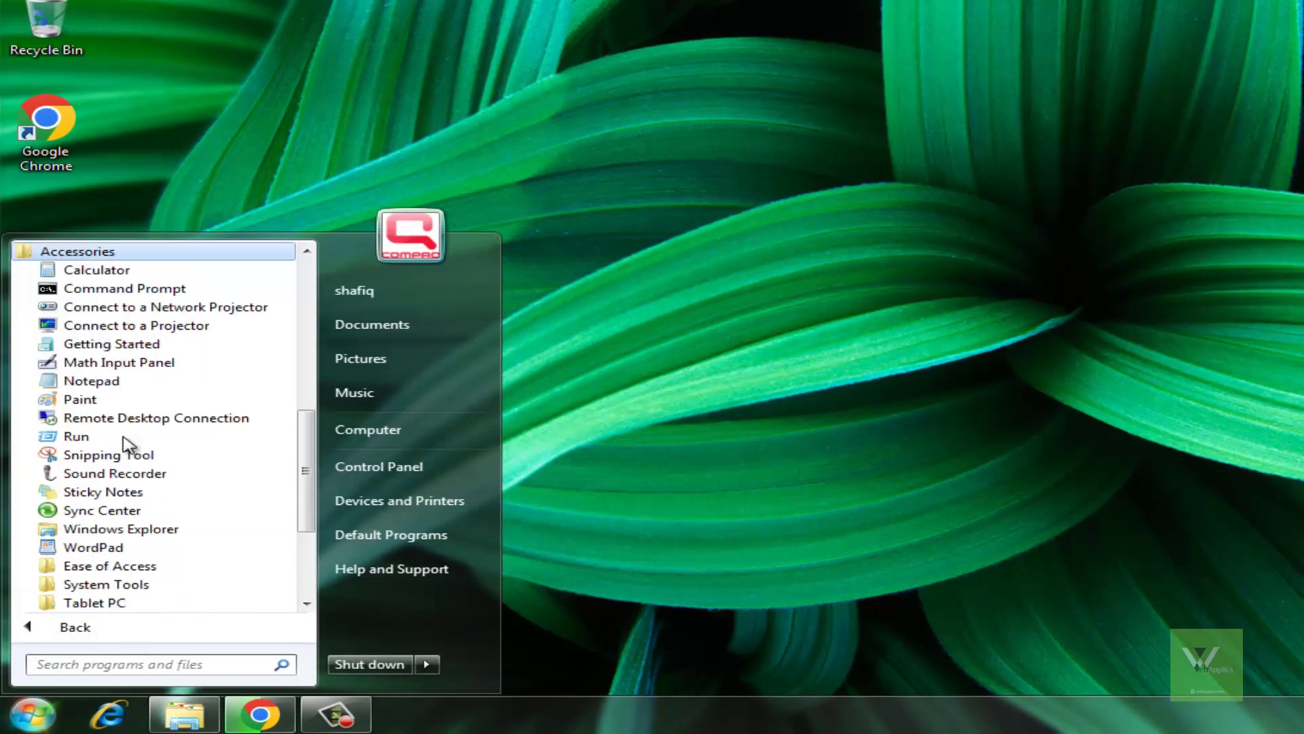
click(113, 567)
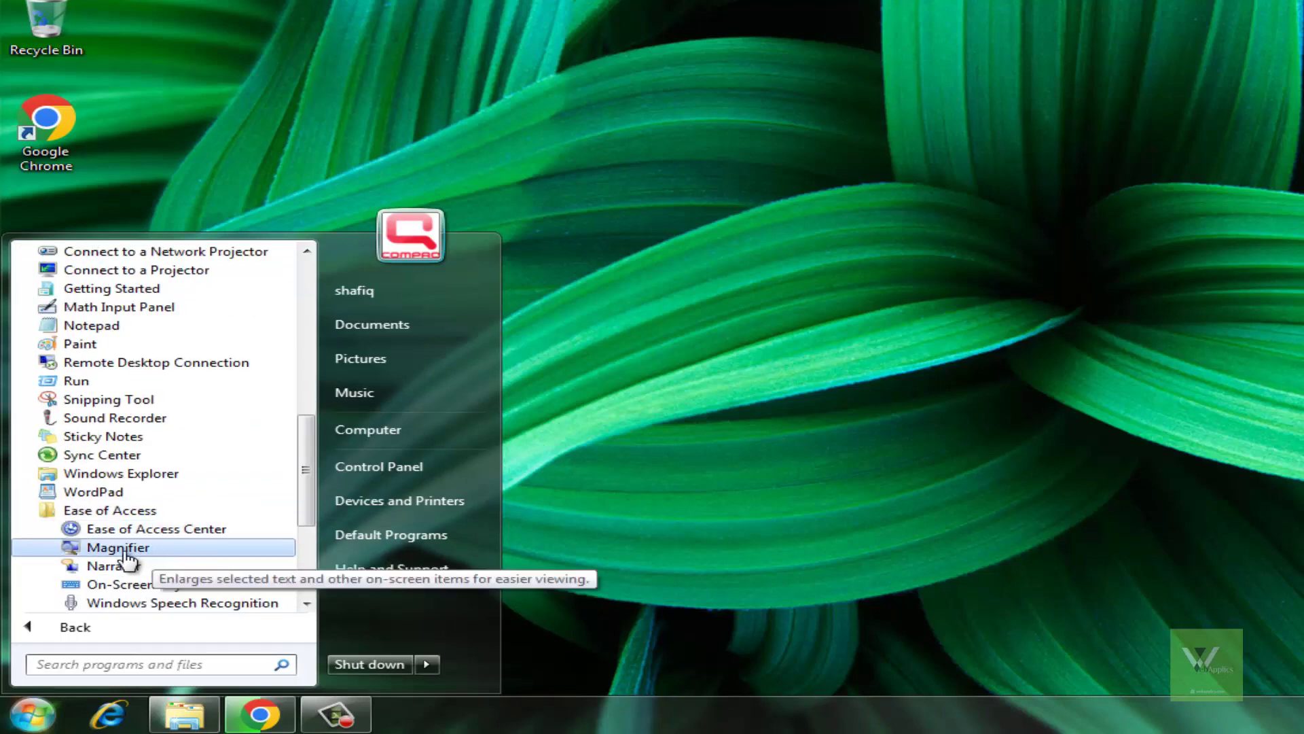
click(124, 551)
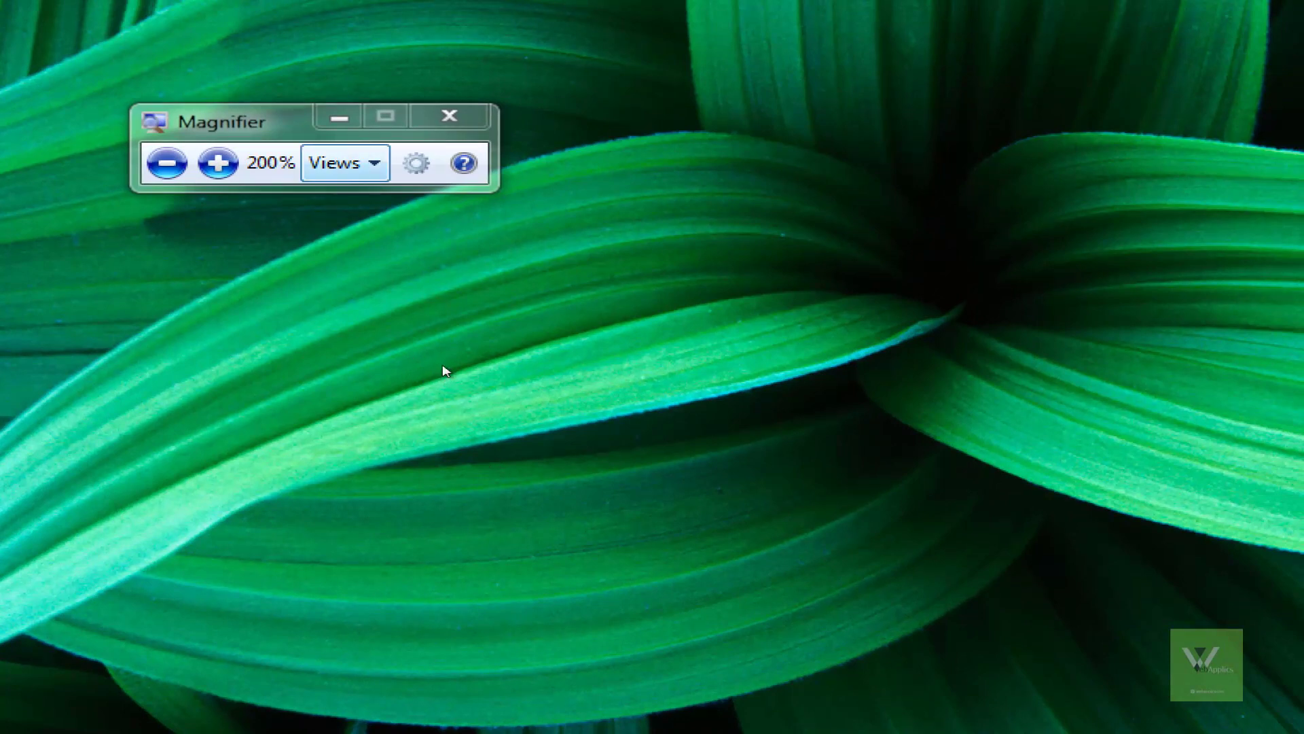
Switch Magnifier from the full-screen view to the Lens view.
key(Return)
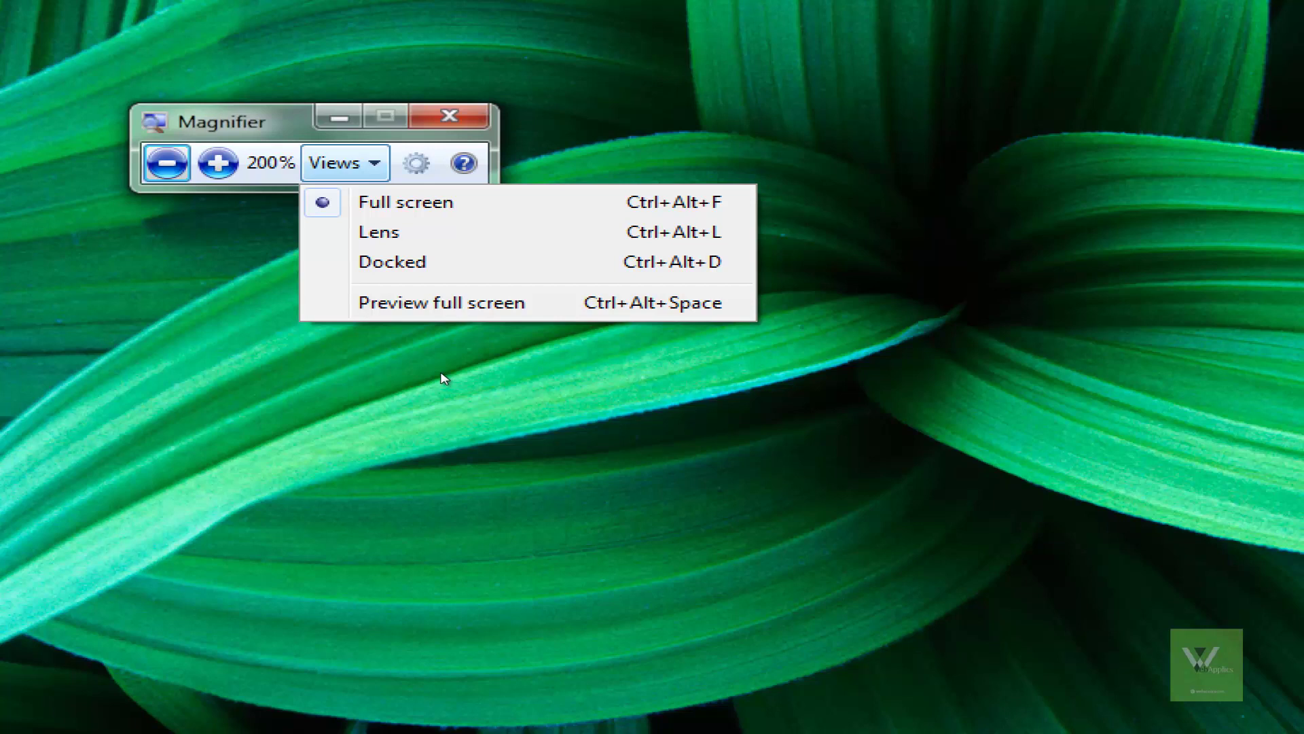
key(Down)
key(Down)
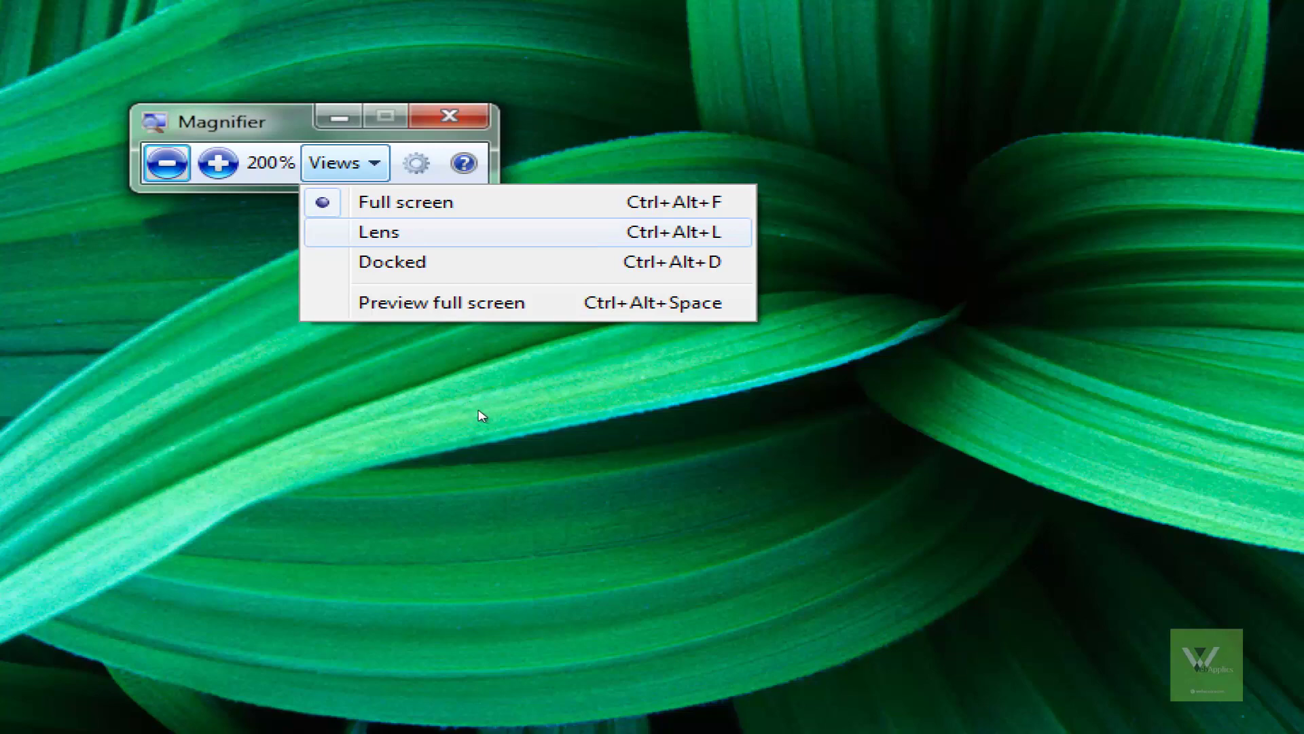
key(ctrl+alt+l)
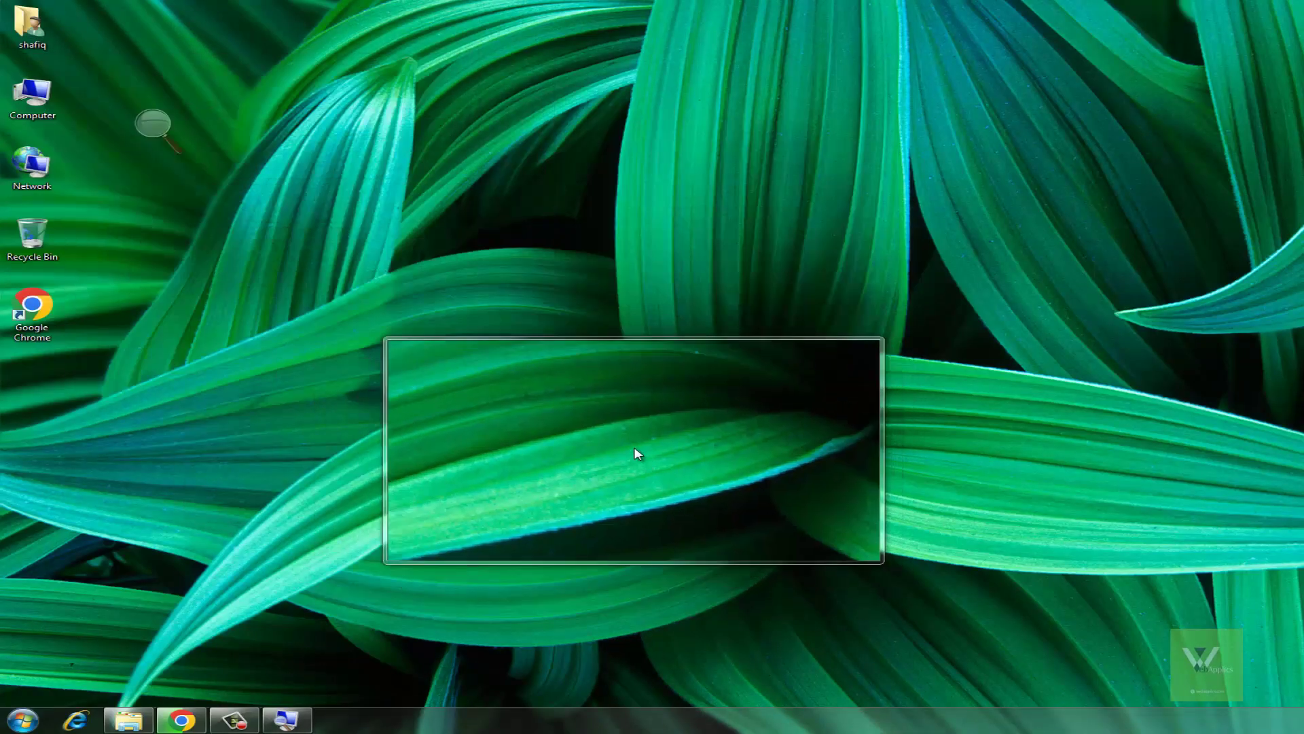
right_click(258, 204)
key(Escape)
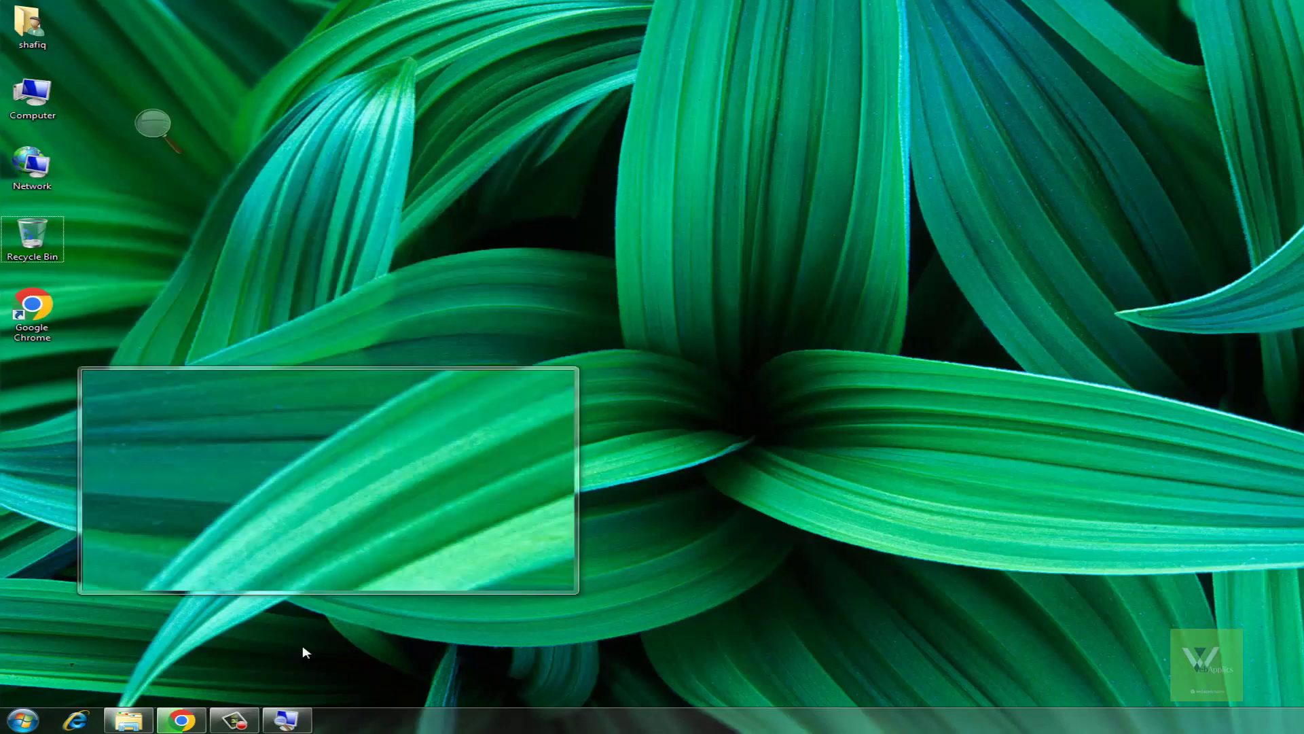
Bring up the Magnifier controls, raise the lens magnification to 400%, and lower it to 100%.
click(293, 720)
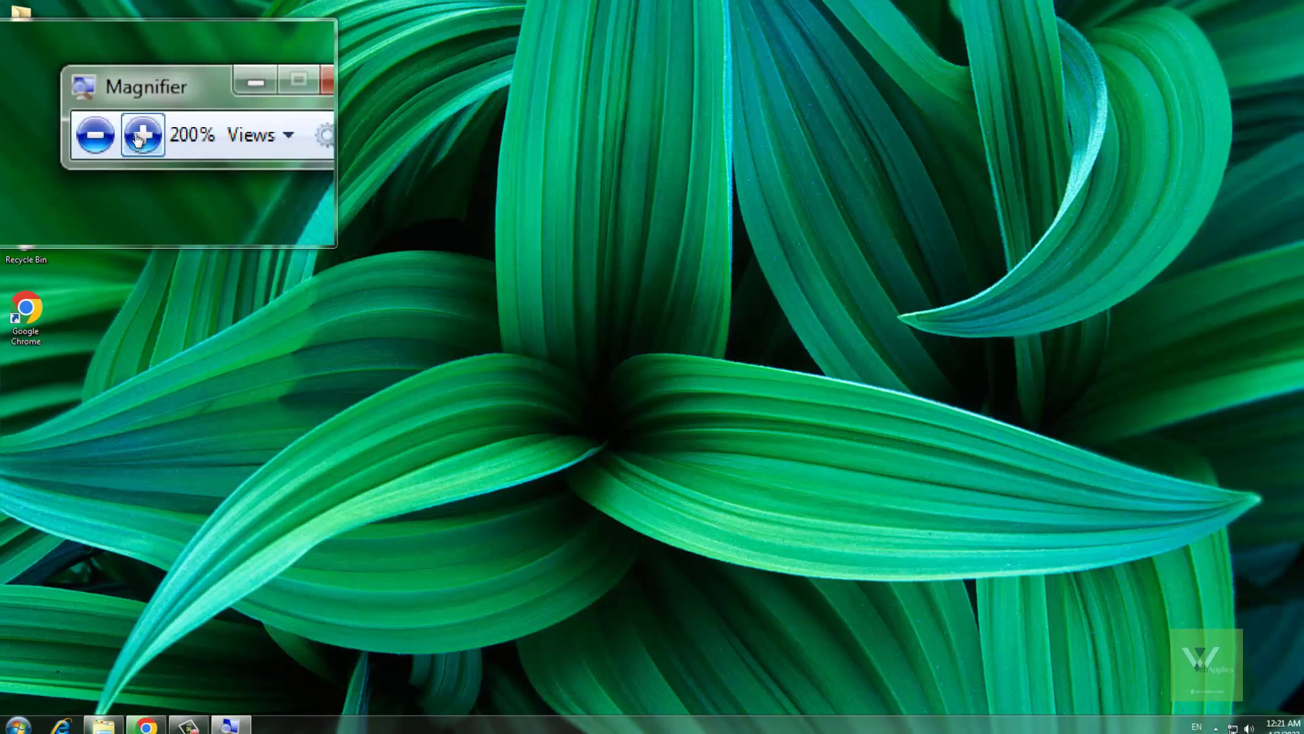
click(138, 139)
click(138, 139)
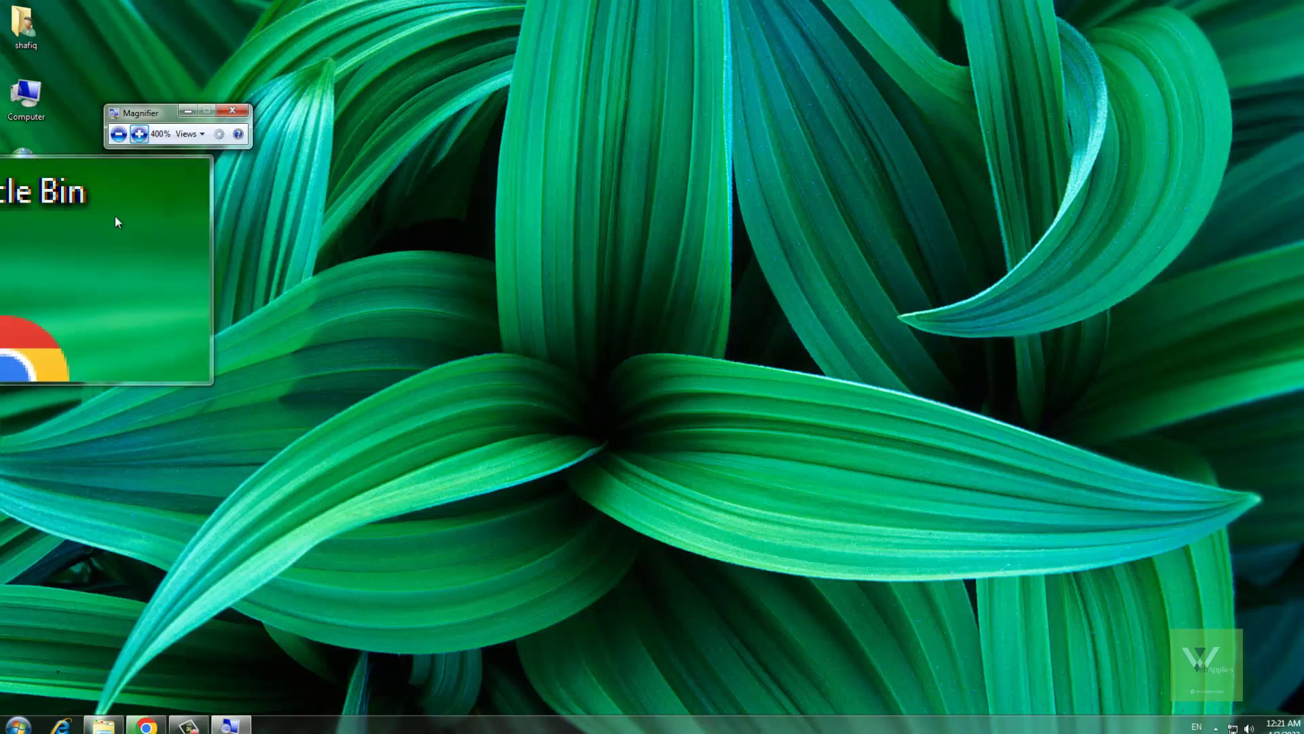
click(114, 139)
click(114, 140)
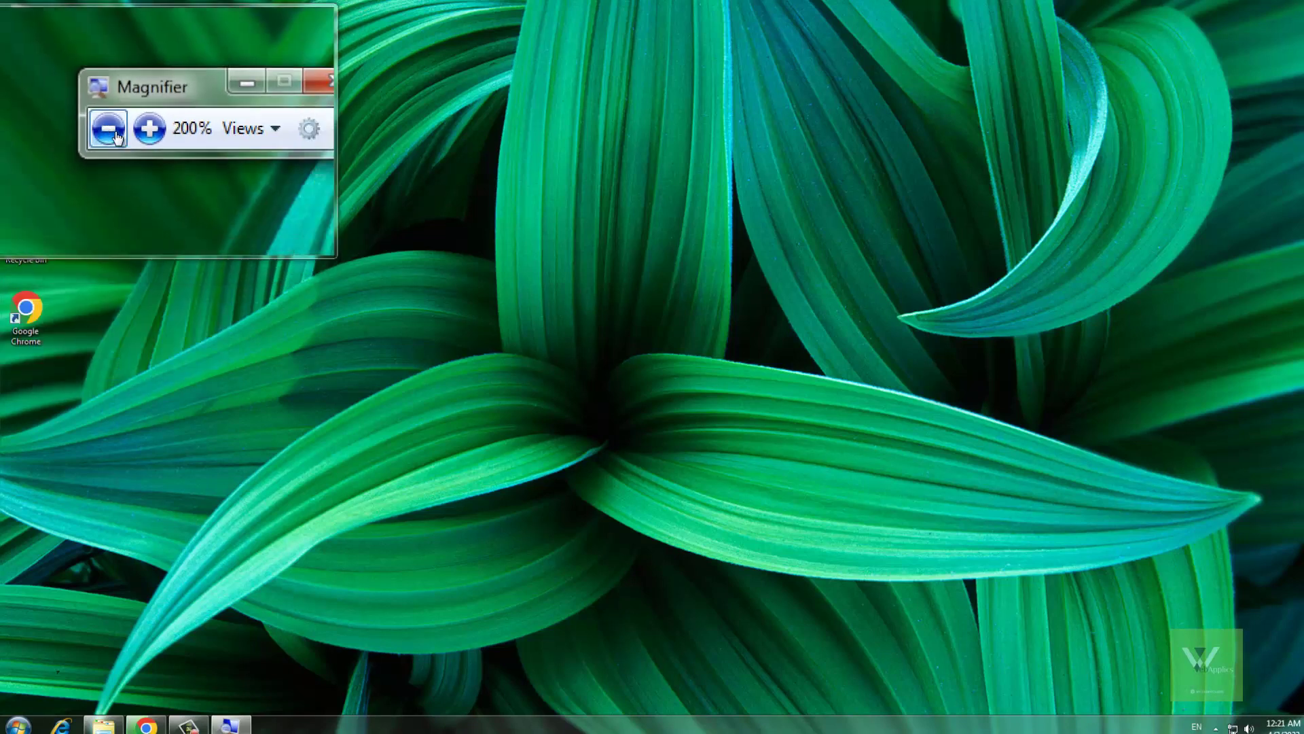
click(116, 137)
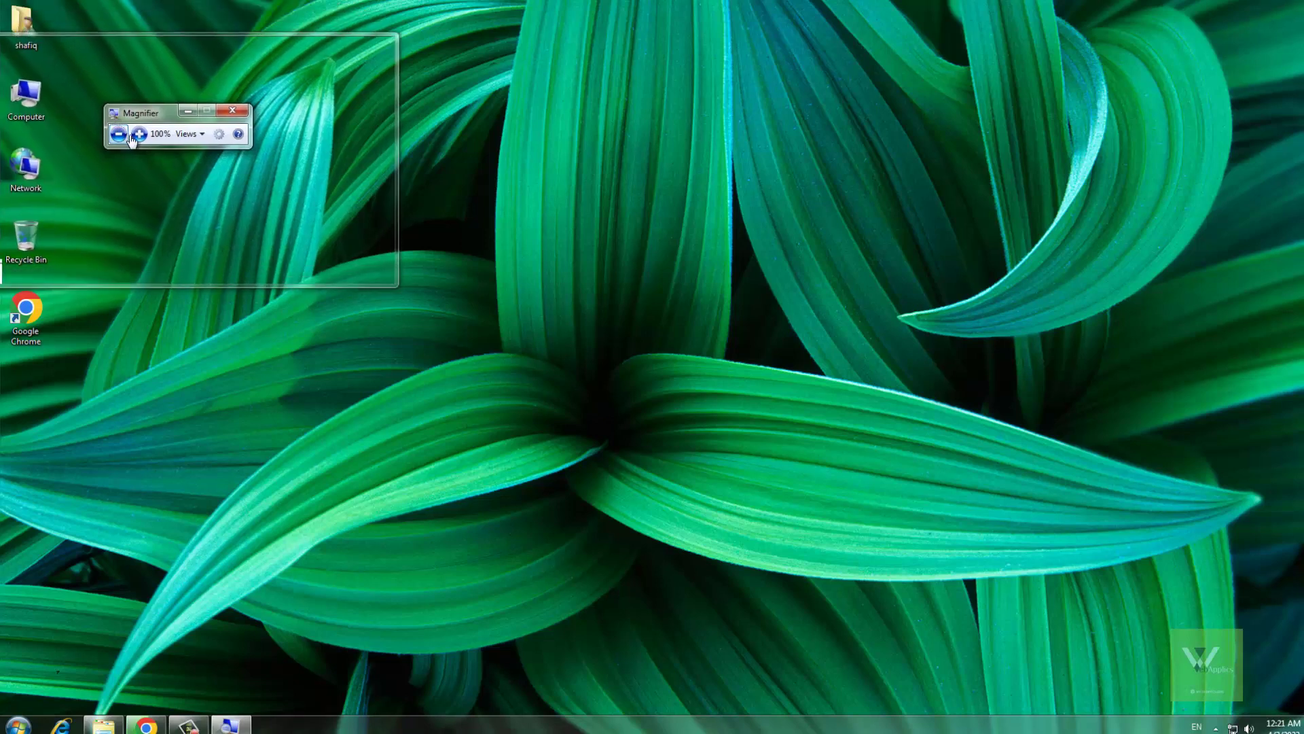
click(134, 136)
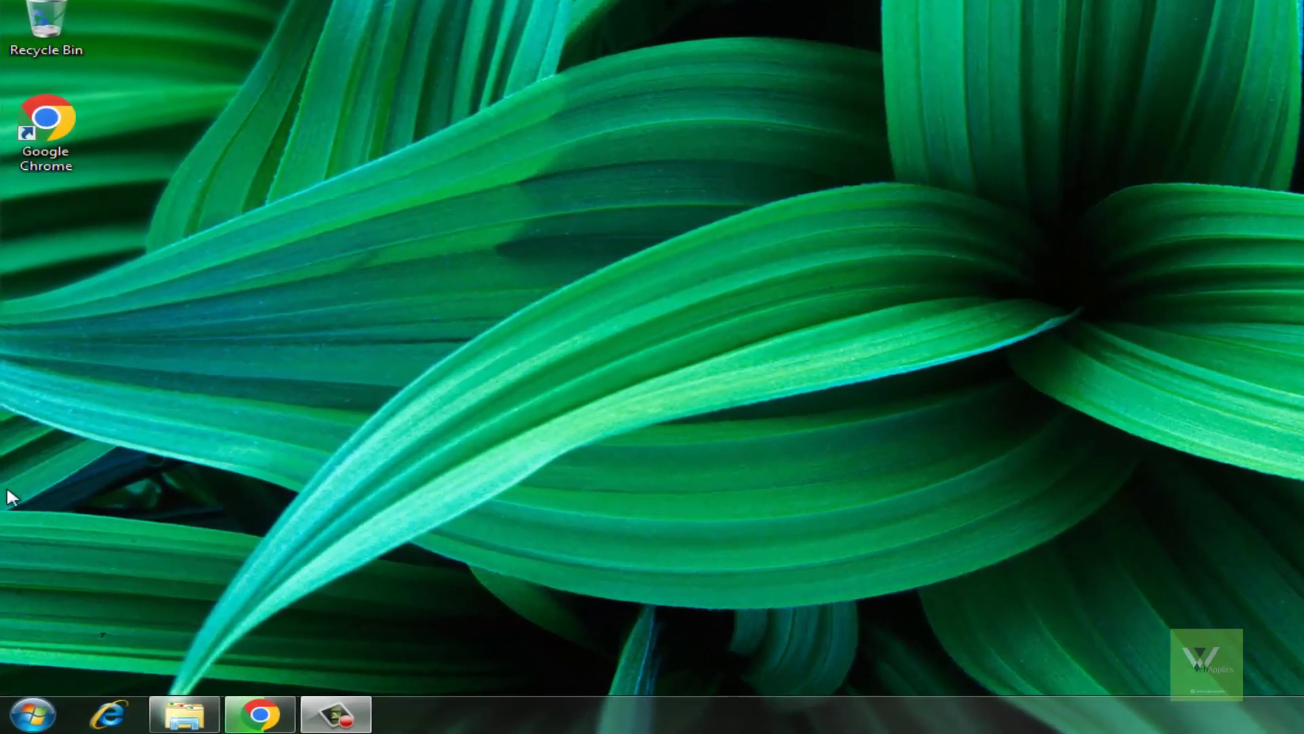
Launch Narrator from the Ease of Access tools in the Windows accessories.
click(32, 714)
click(102, 627)
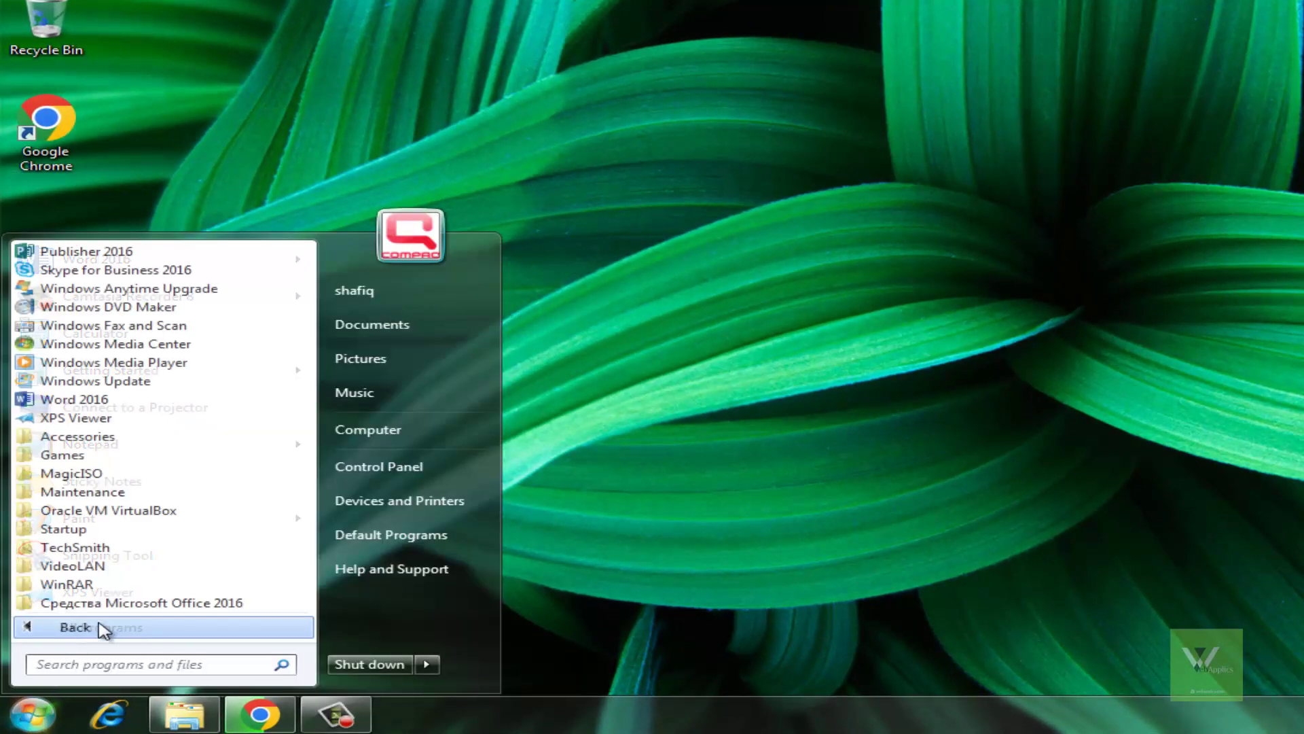
click(170, 438)
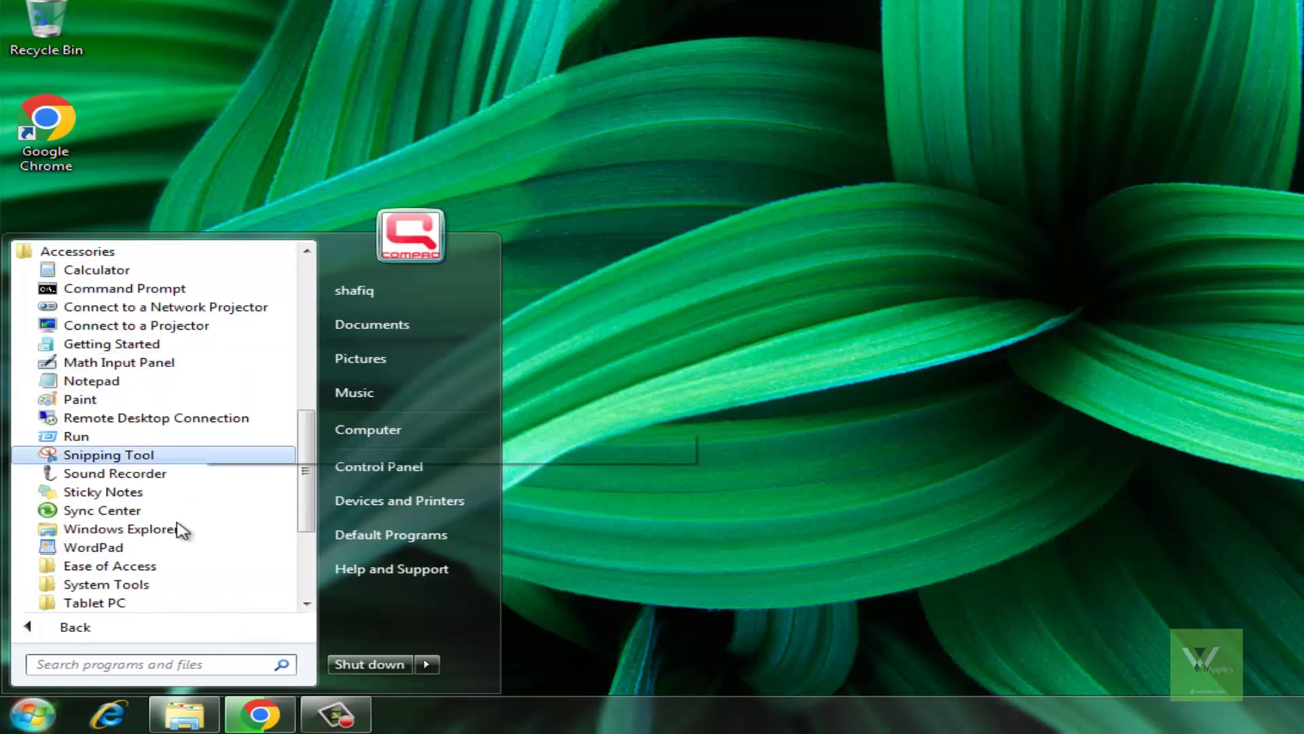
click(152, 567)
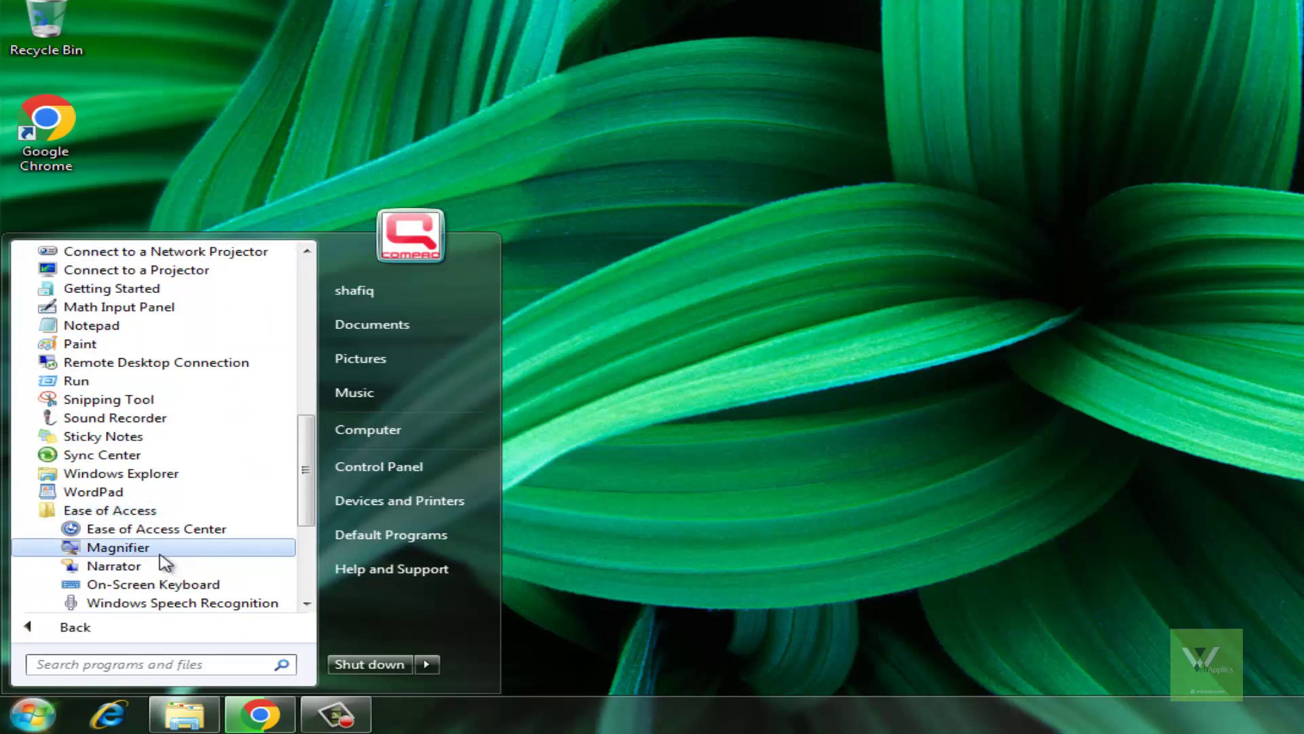
click(139, 564)
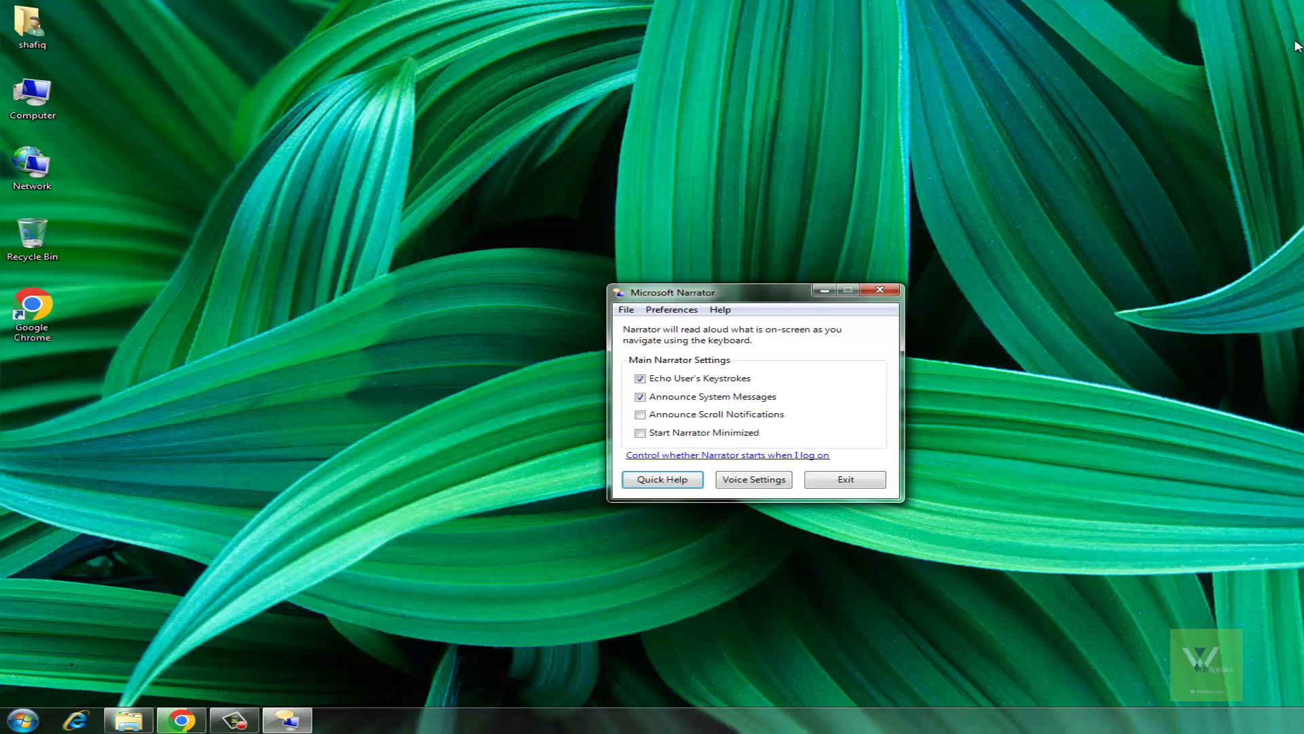
Open Narrator's voice settings and try a voice speed of 6.
click(783, 482)
click(788, 395)
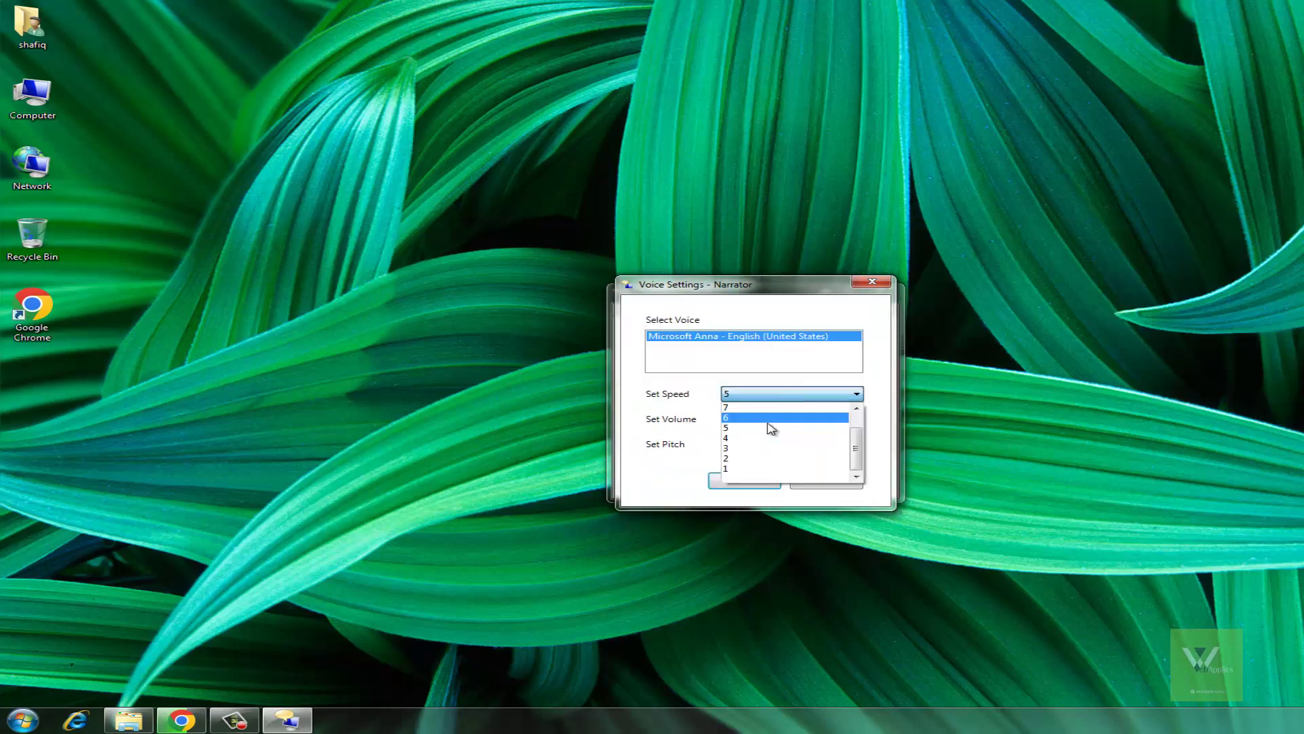
click(787, 398)
click(786, 398)
click(772, 427)
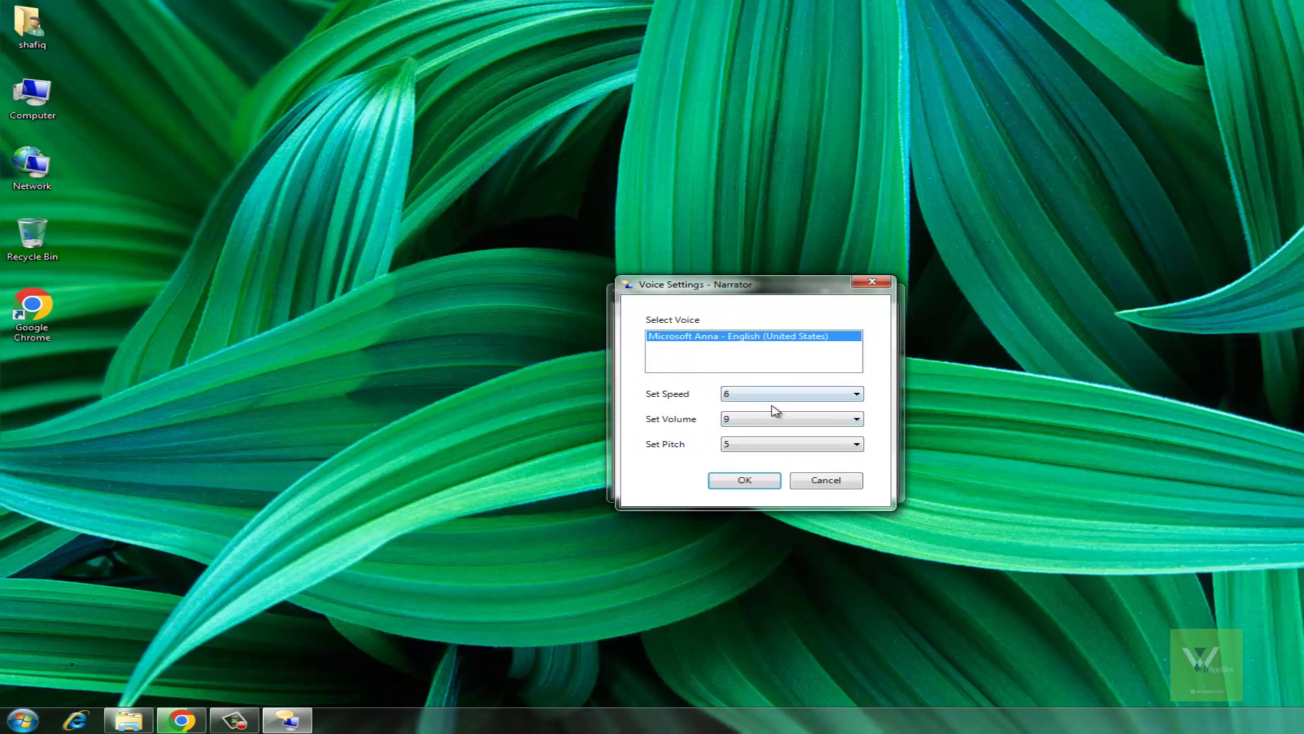
Try Narrator's voice with speed 5, volume 8 and pitch 2.
click(775, 395)
click(754, 420)
click(753, 443)
click(788, 444)
click(774, 477)
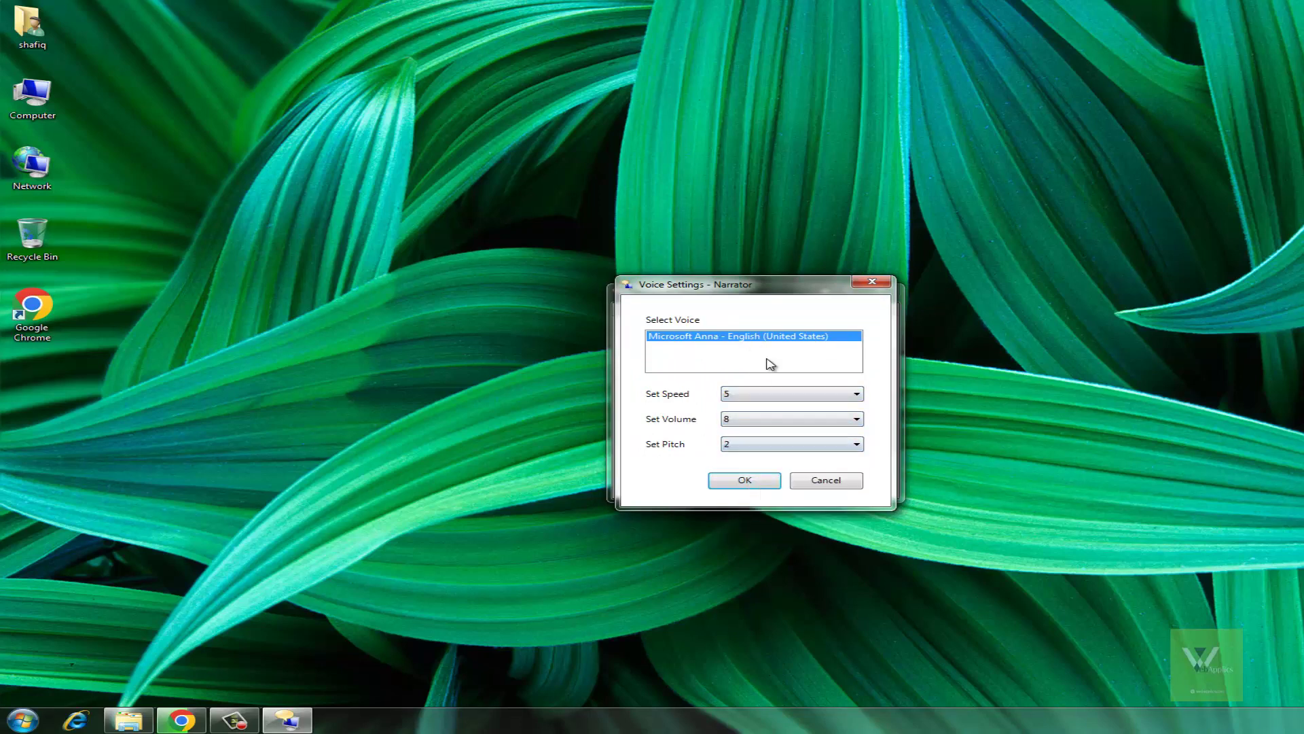
Discard the voice setting changes and exit Narrator.
click(799, 481)
click(845, 480)
key(Return)
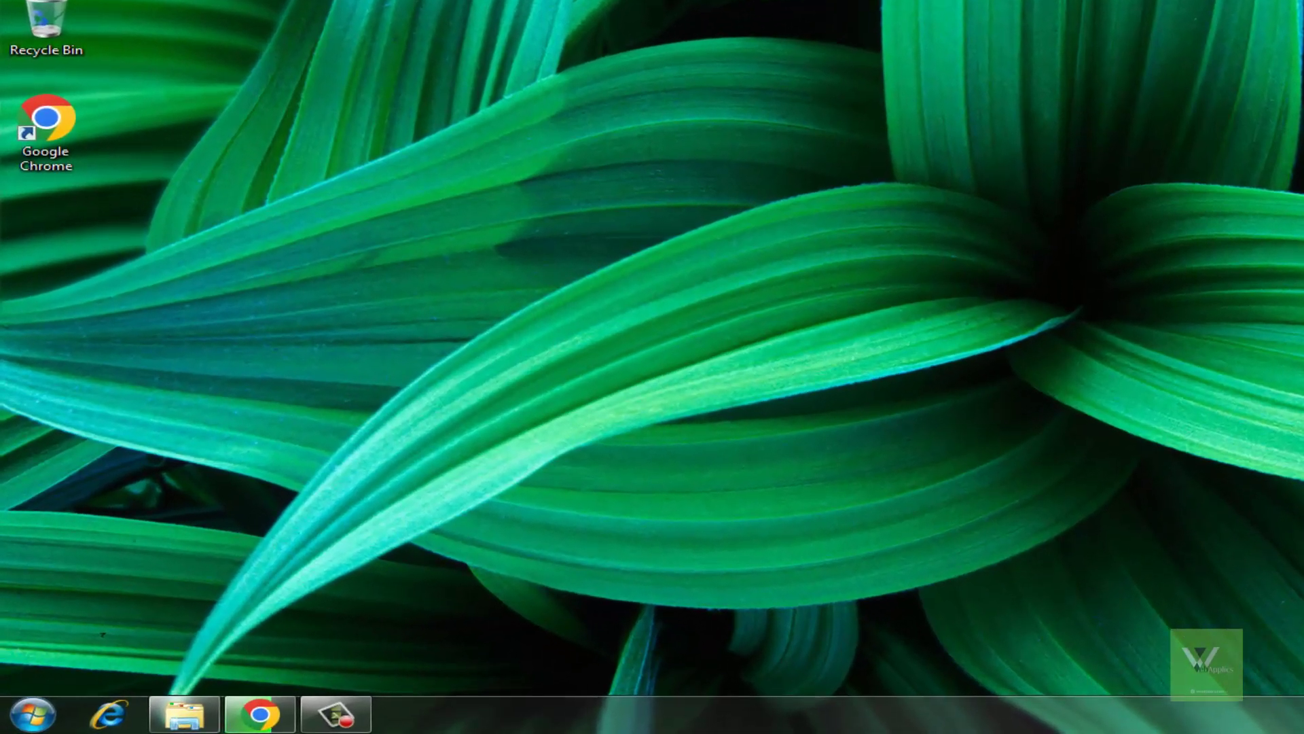
Launch the On-Screen Keyboard from the Ease of Access accessories and close it.
click(32, 713)
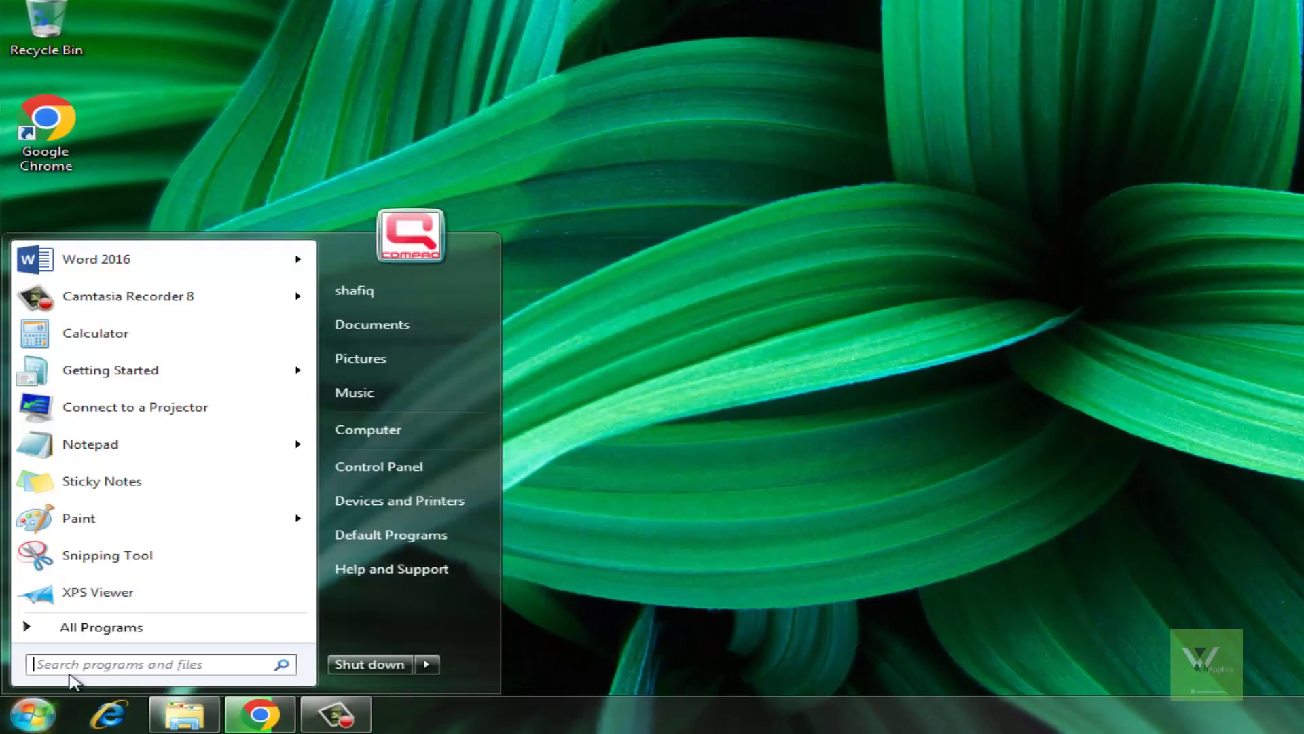
click(90, 636)
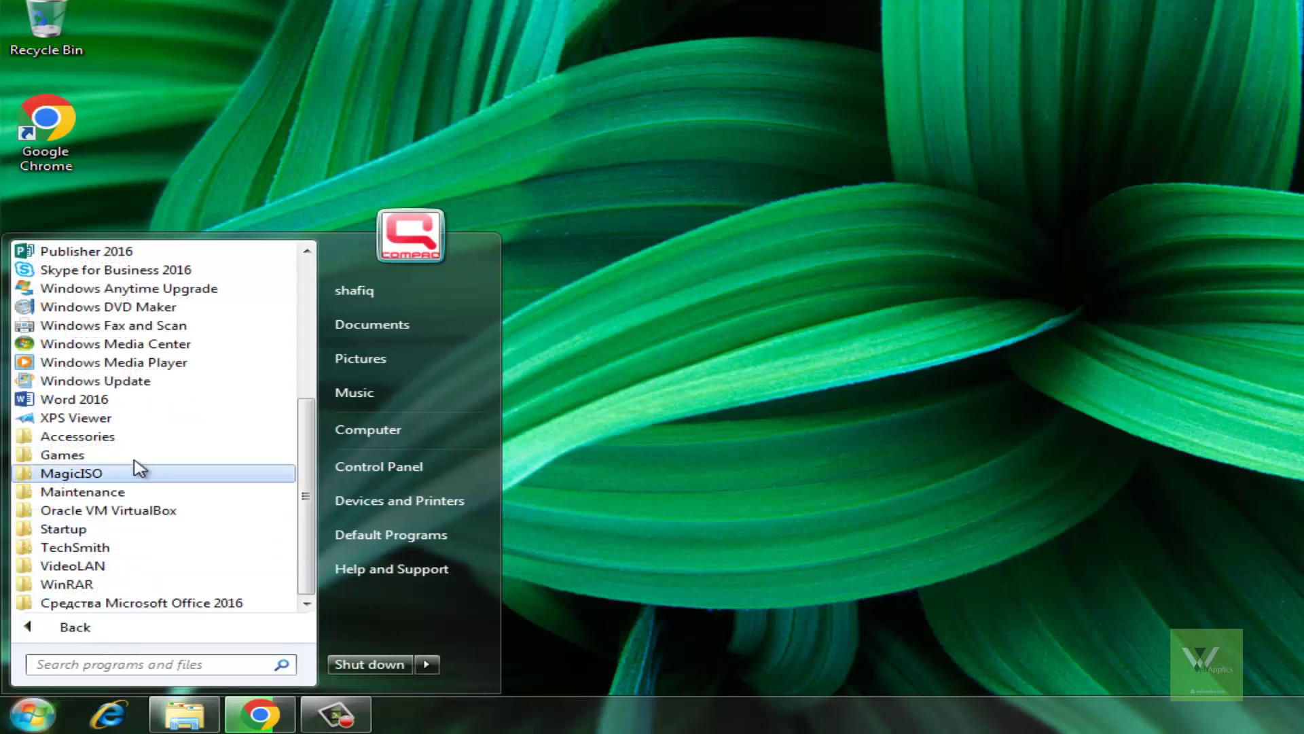
click(137, 439)
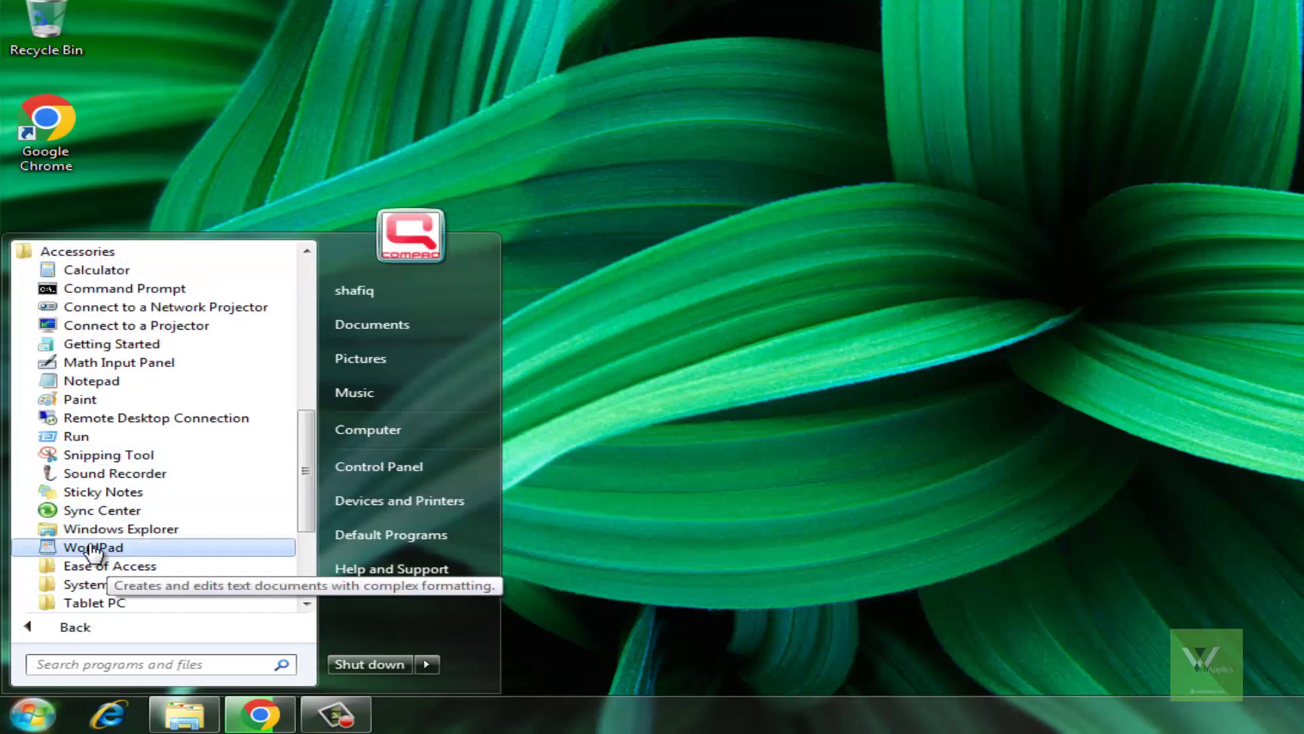
click(119, 568)
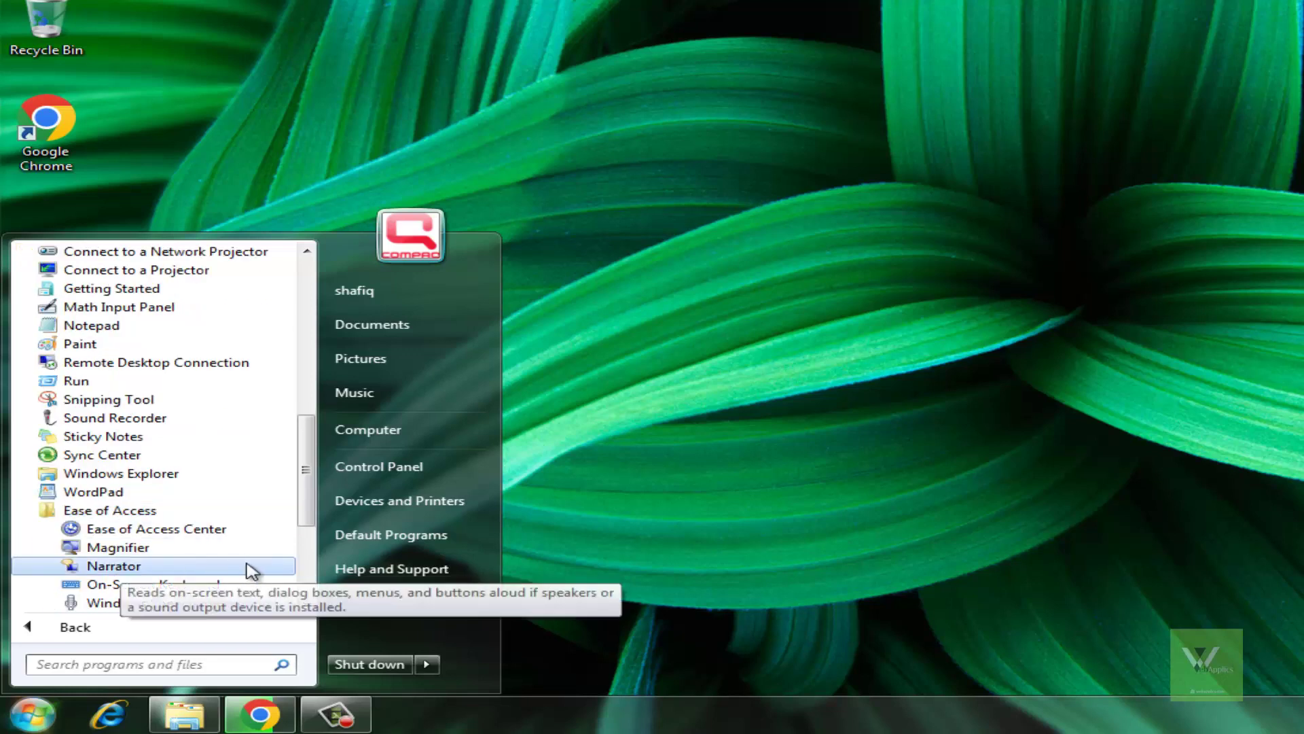
click(178, 587)
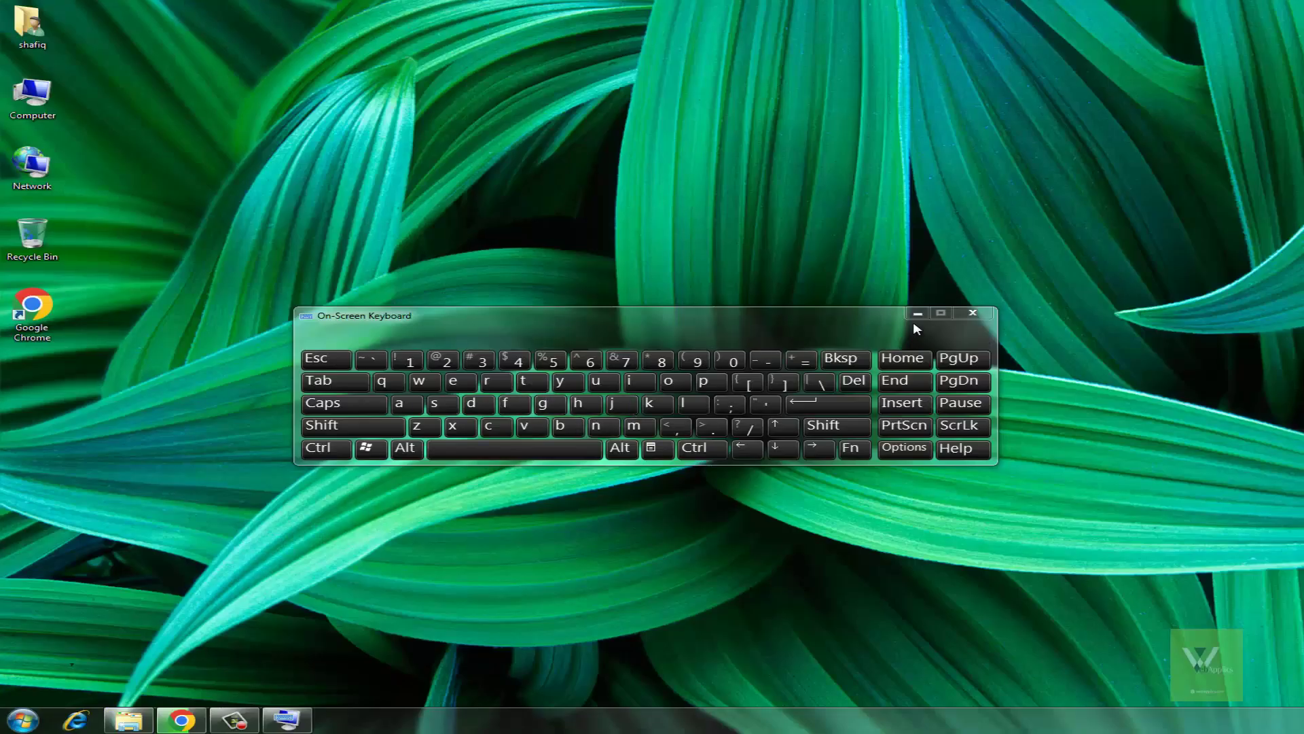
click(973, 312)
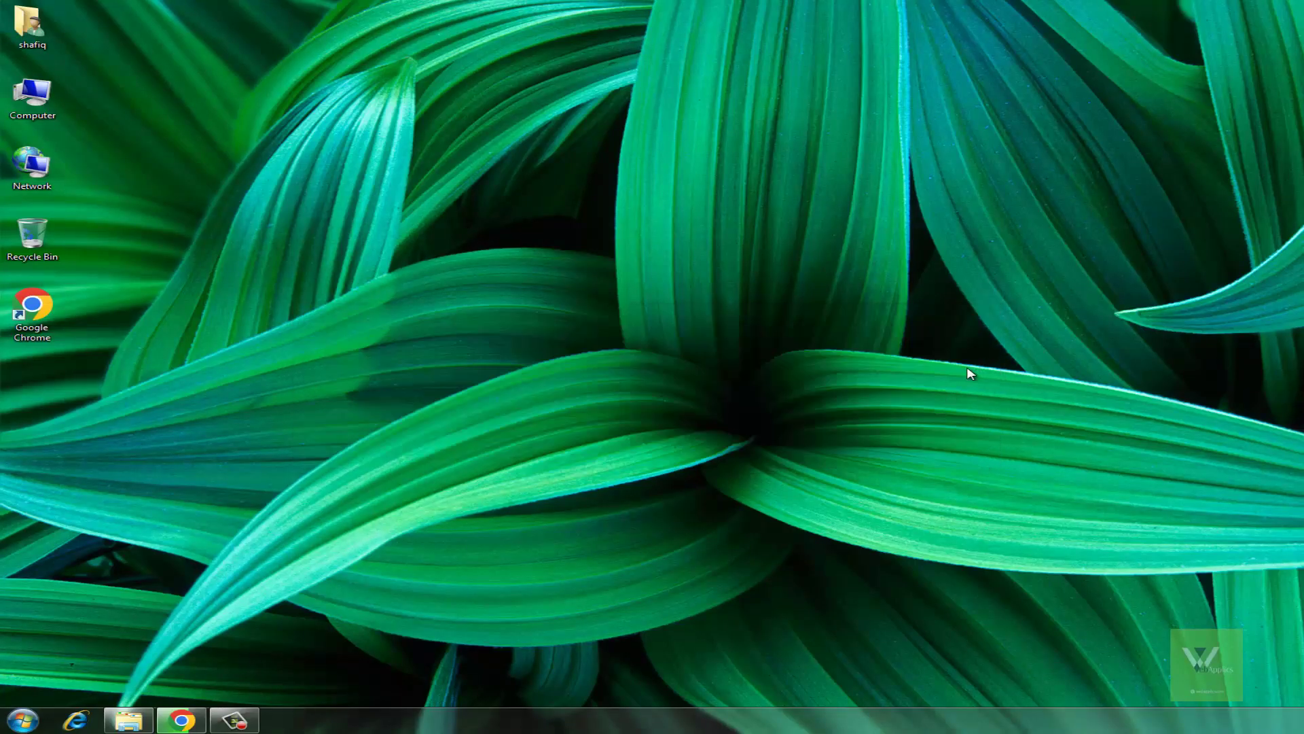
Reopen the On-Screen Keyboard from the Windows accessories.
click(22, 721)
click(68, 659)
click(61, 539)
scroll(134, 617, down, 3)
click(609, 482)
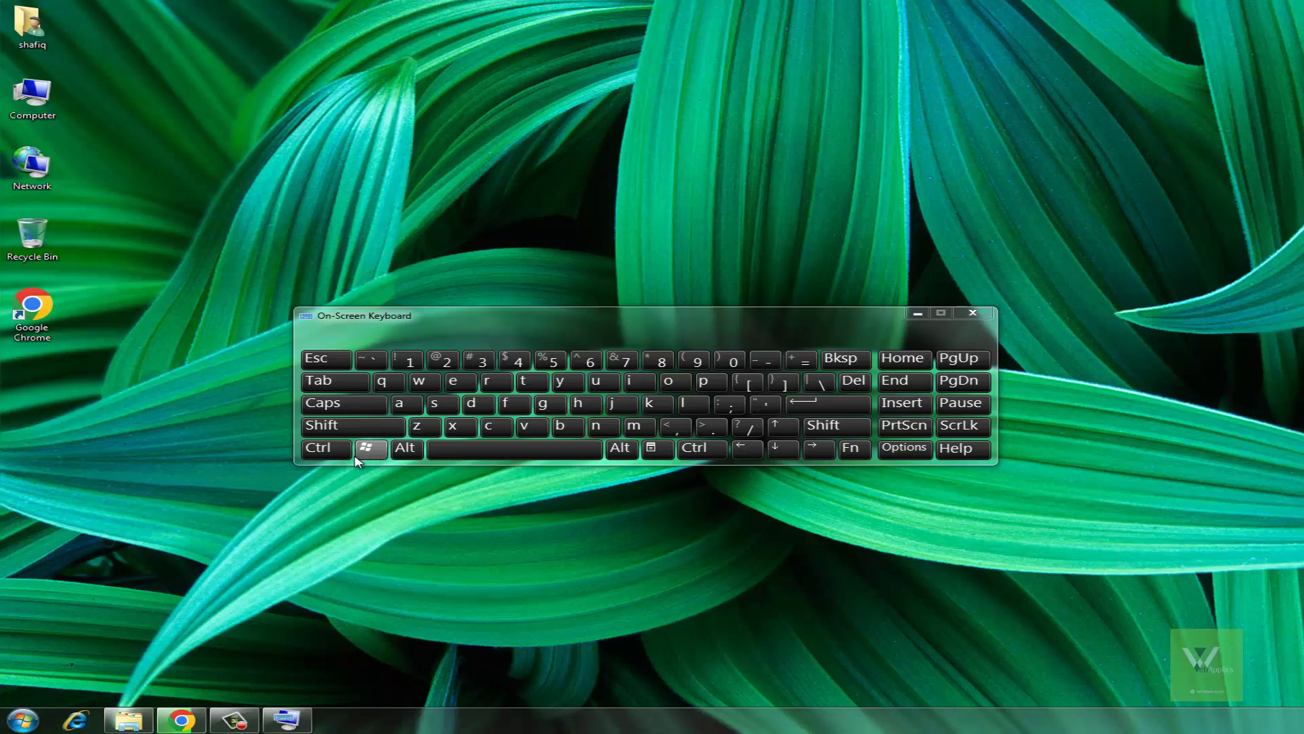
Latch the Windows and Ctrl modifiers on the On-Screen Keyboard and release both.
click(376, 454)
click(343, 453)
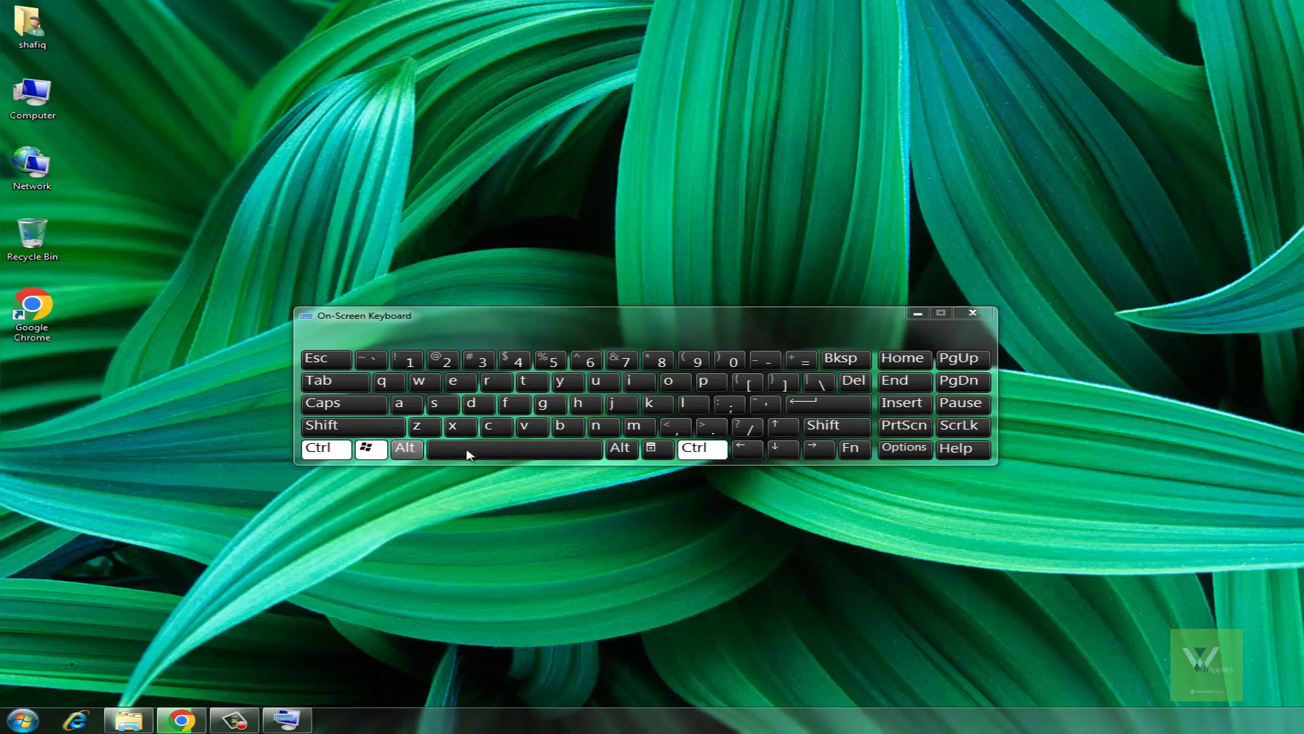
click(378, 453)
click(334, 453)
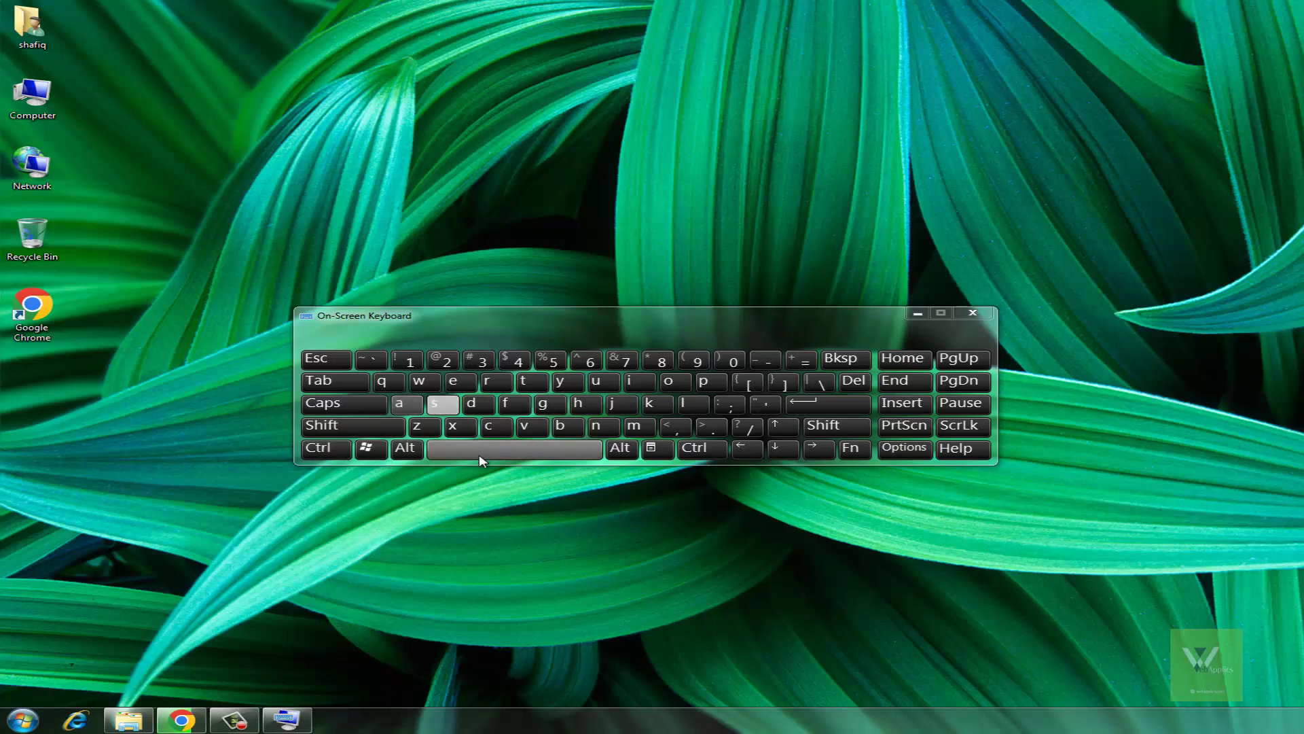
Try the combinations Alt+C and Ctrl+S on the On-Screen Keyboard and close it.
click(407, 449)
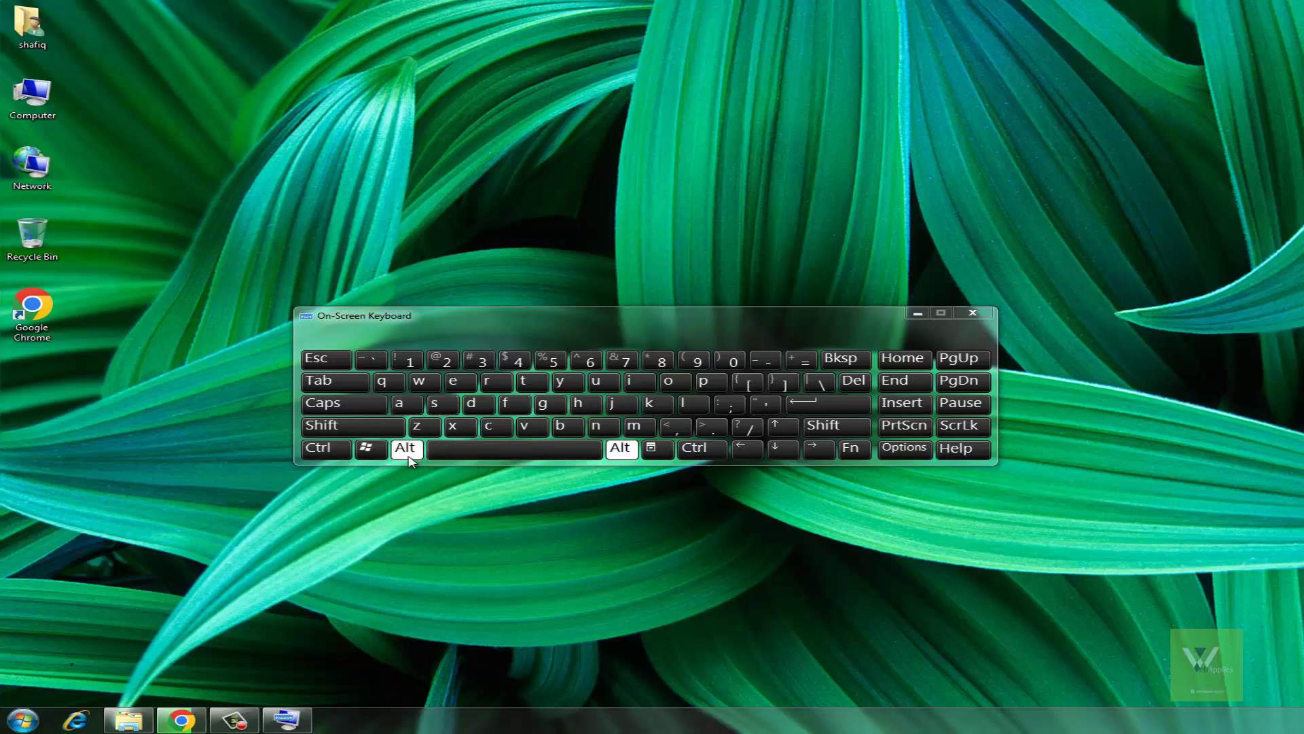
click(487, 428)
click(329, 449)
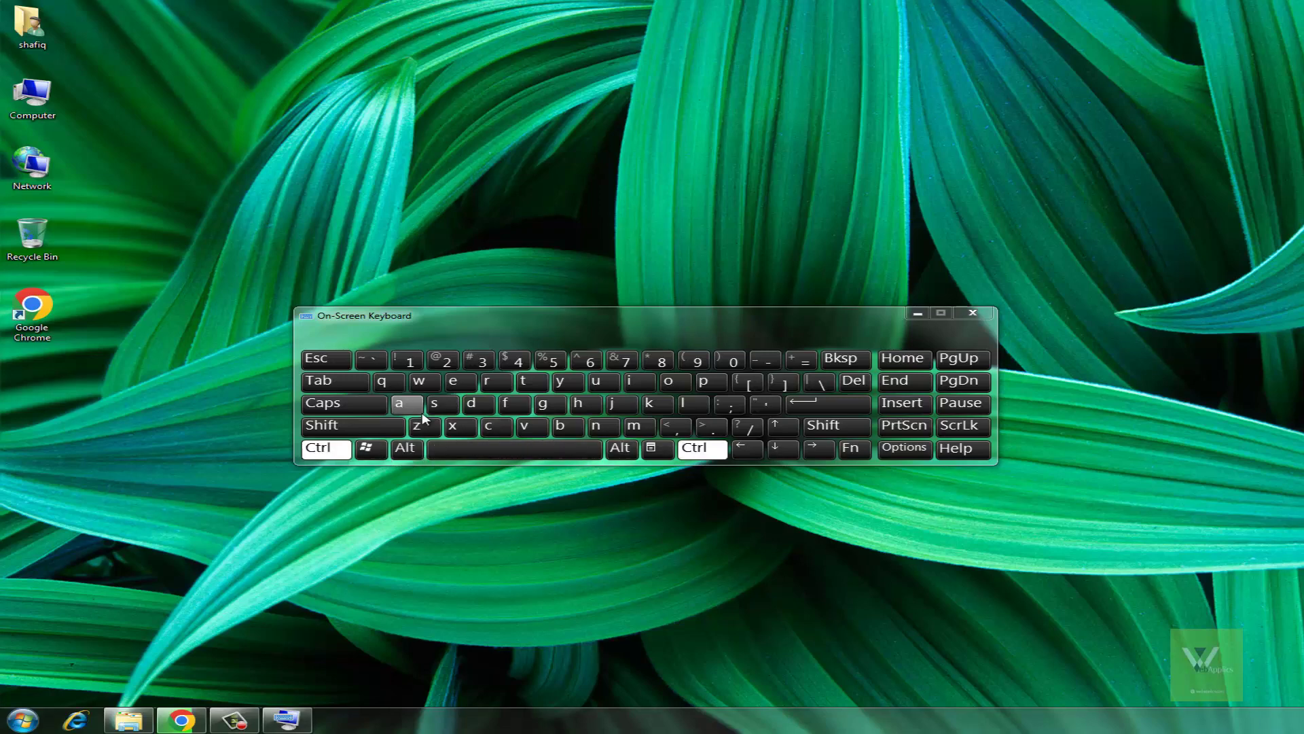
click(440, 410)
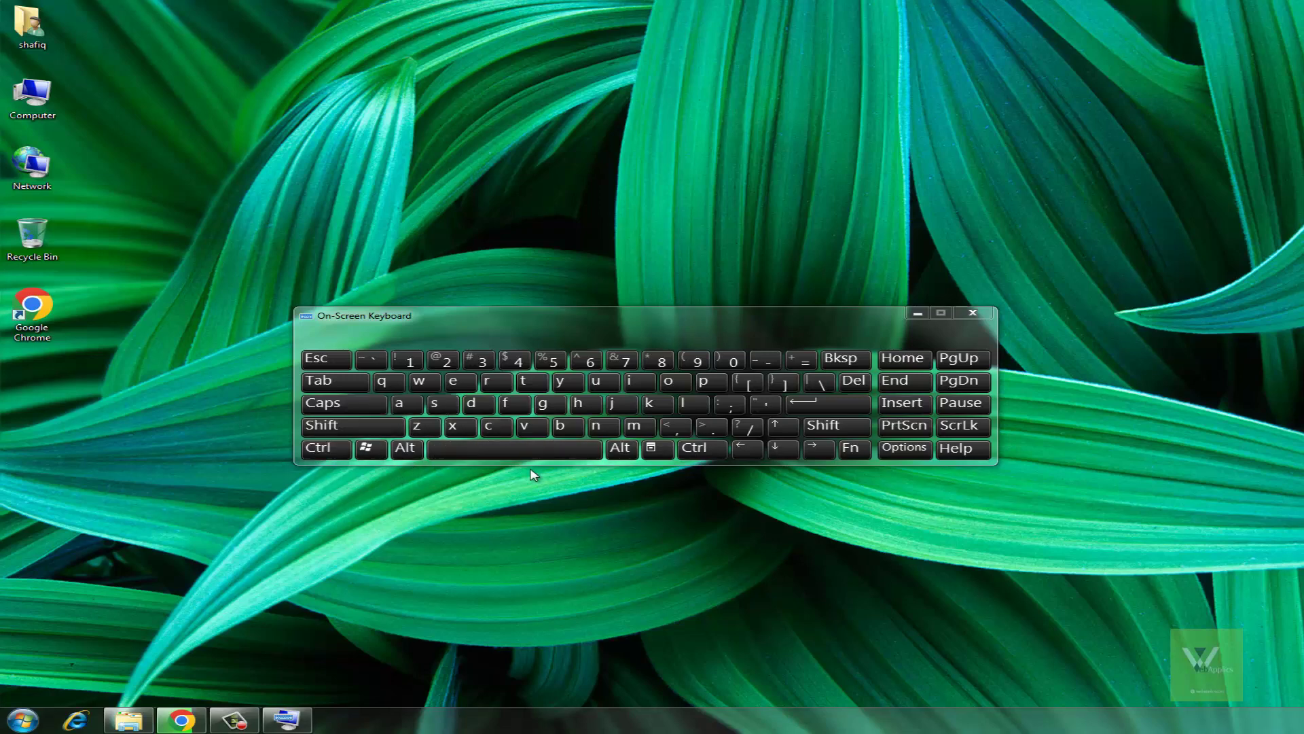
click(973, 313)
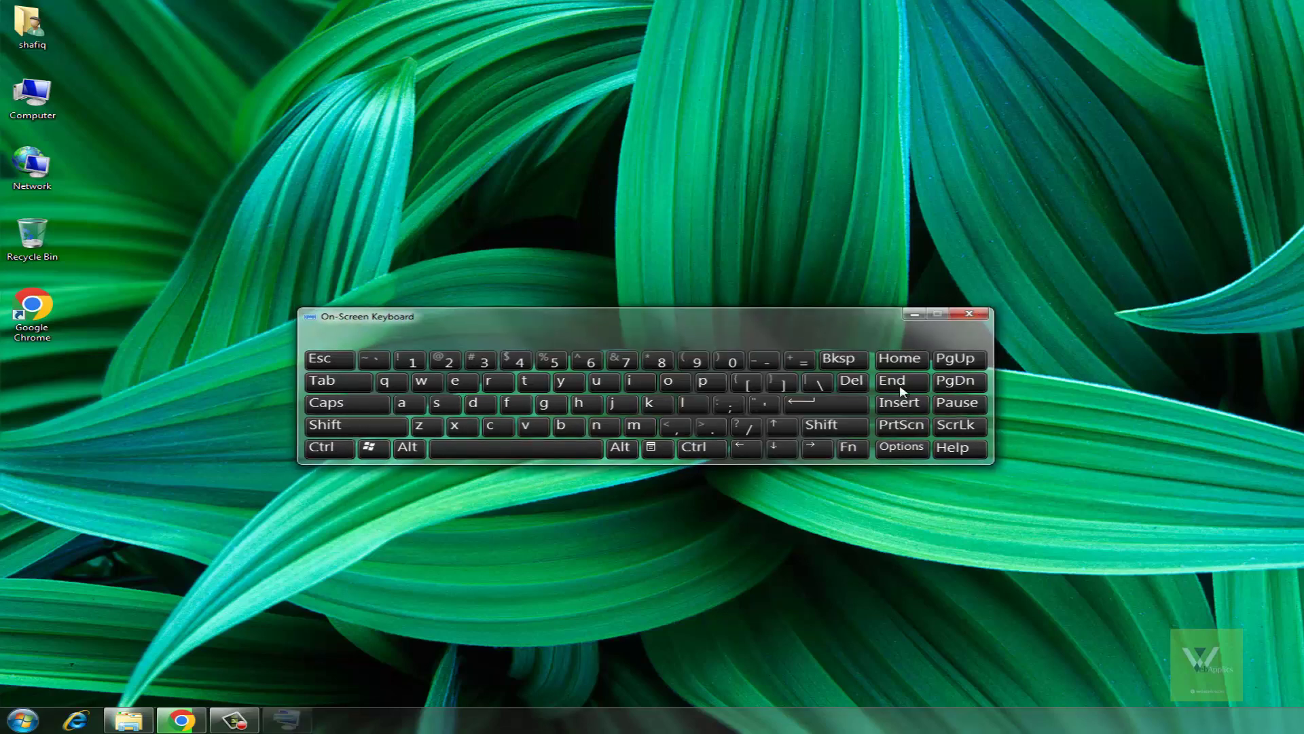